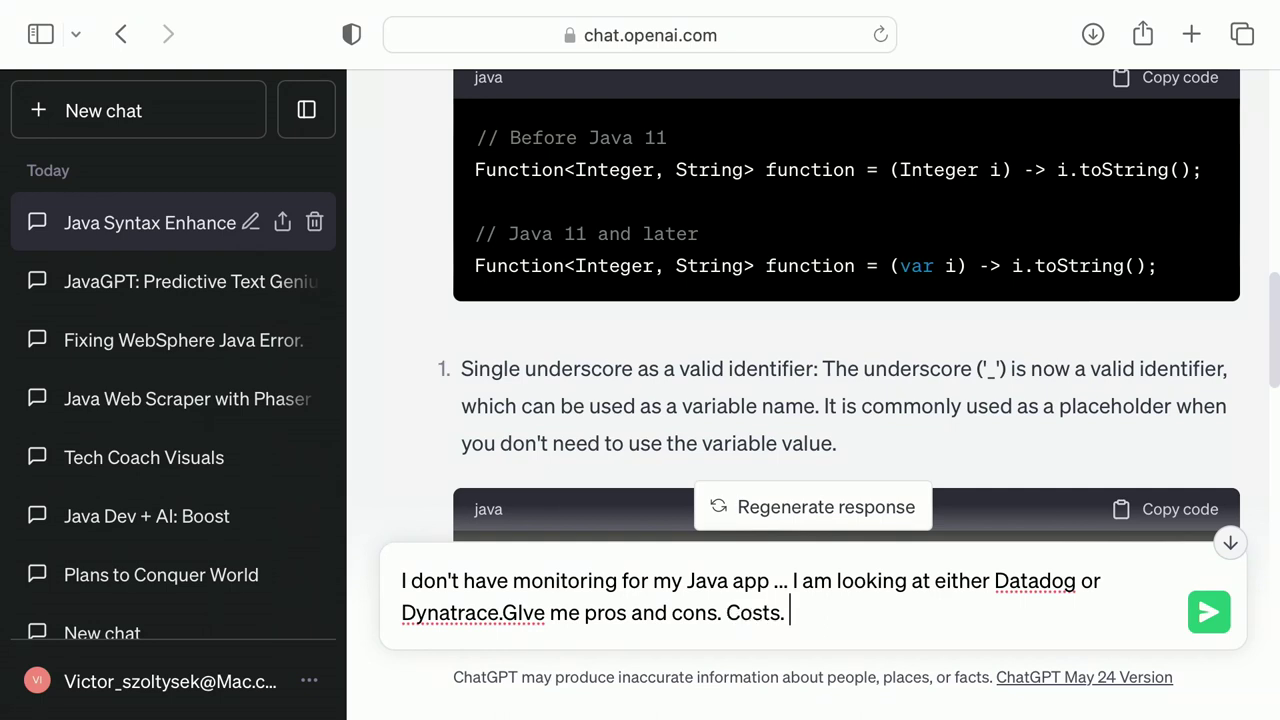
# - Send the question about Datadog and Dynatrace pros, cons and costs for a Java app, and read through the answer
pyautogui.press('Return')
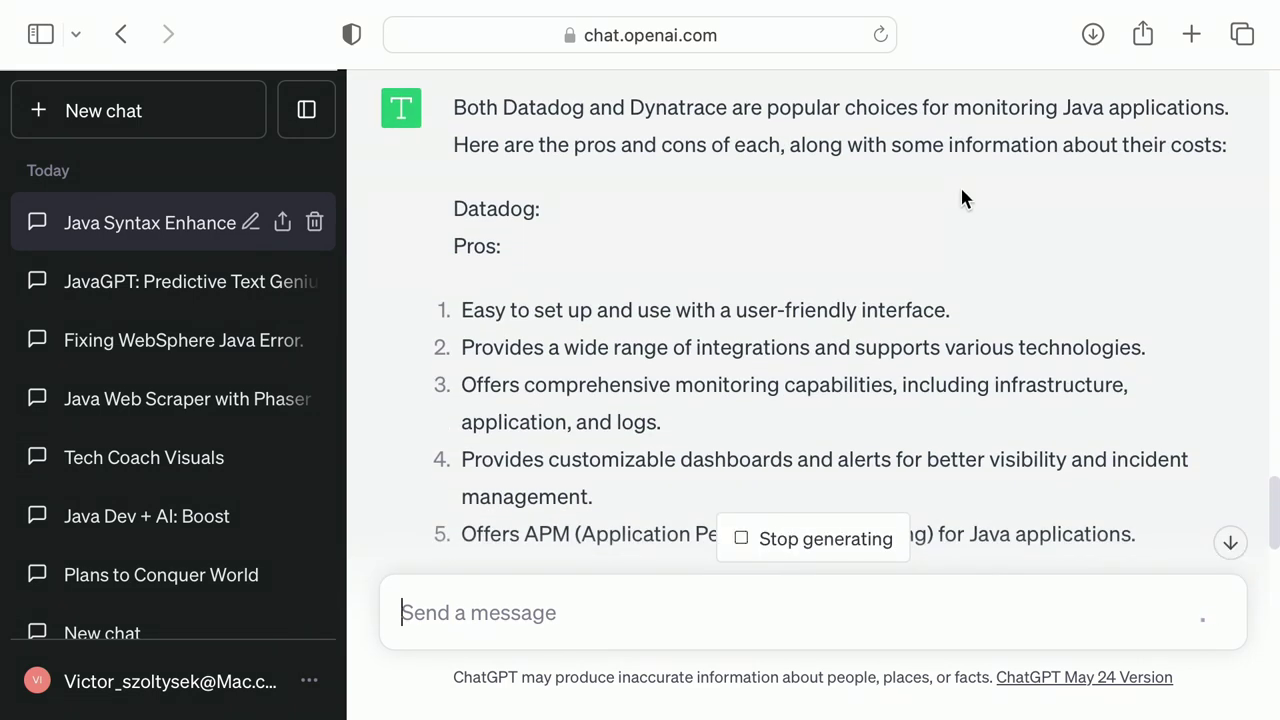
pyautogui.scroll(-3, 557, 330)
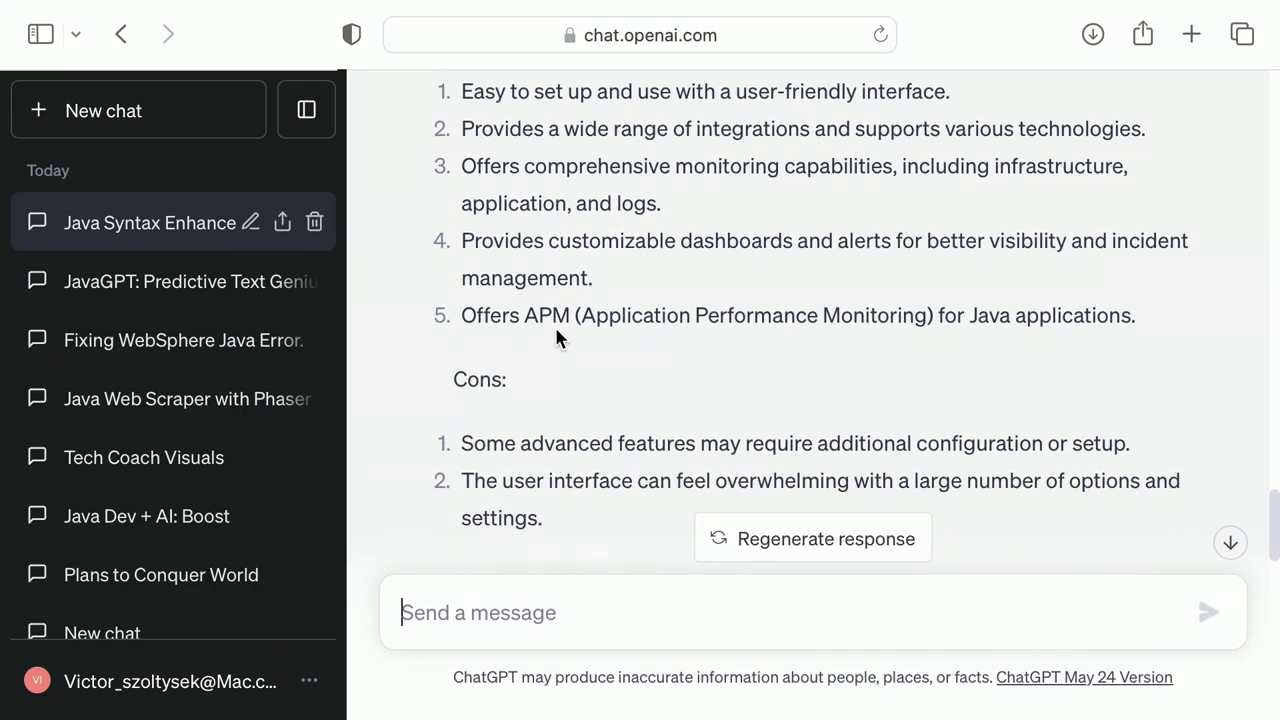
pyautogui.scroll(-1, 557, 338)
pyautogui.scroll(-5, 557, 338)
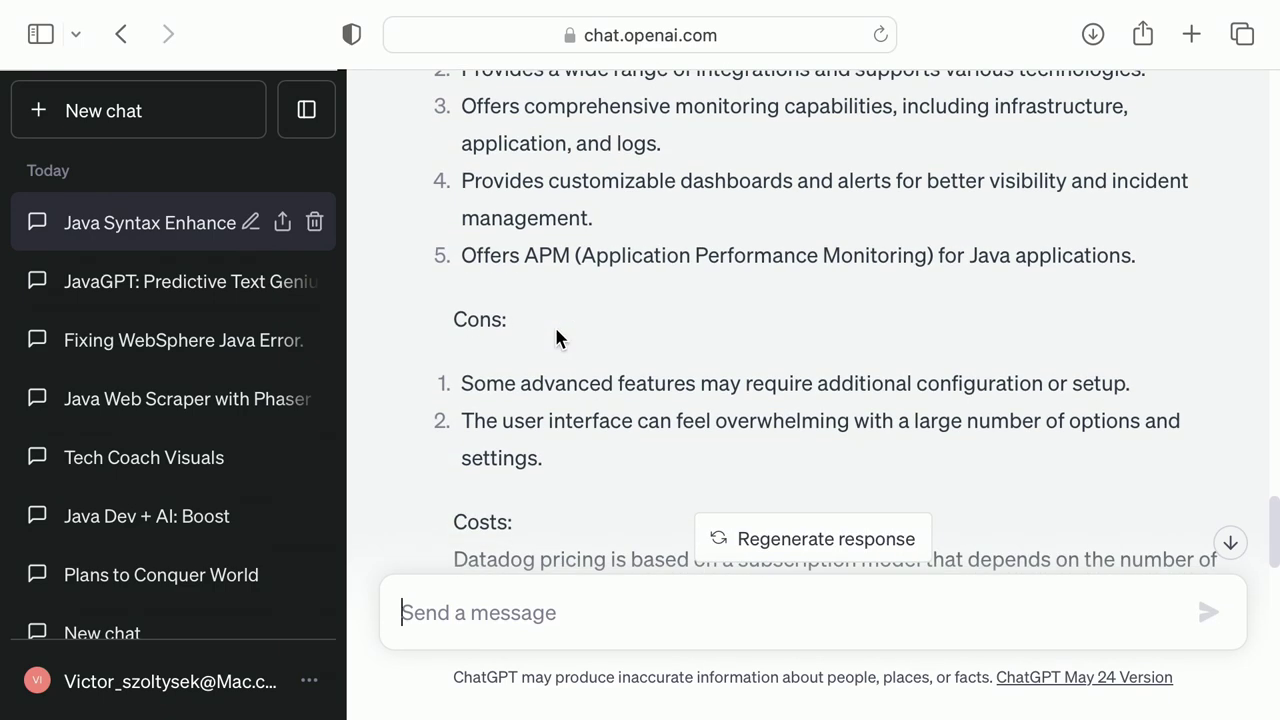
pyautogui.scroll(-2, 557, 330)
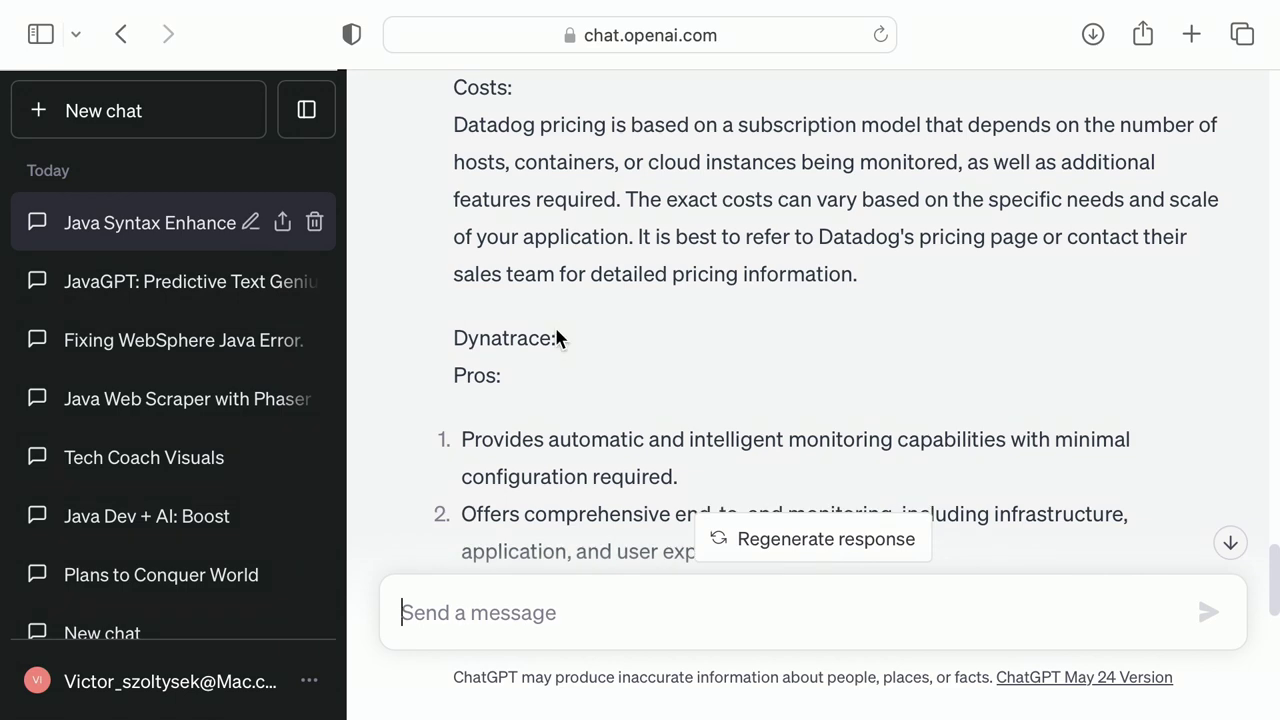
pyautogui.scroll(-5, 554, 331)
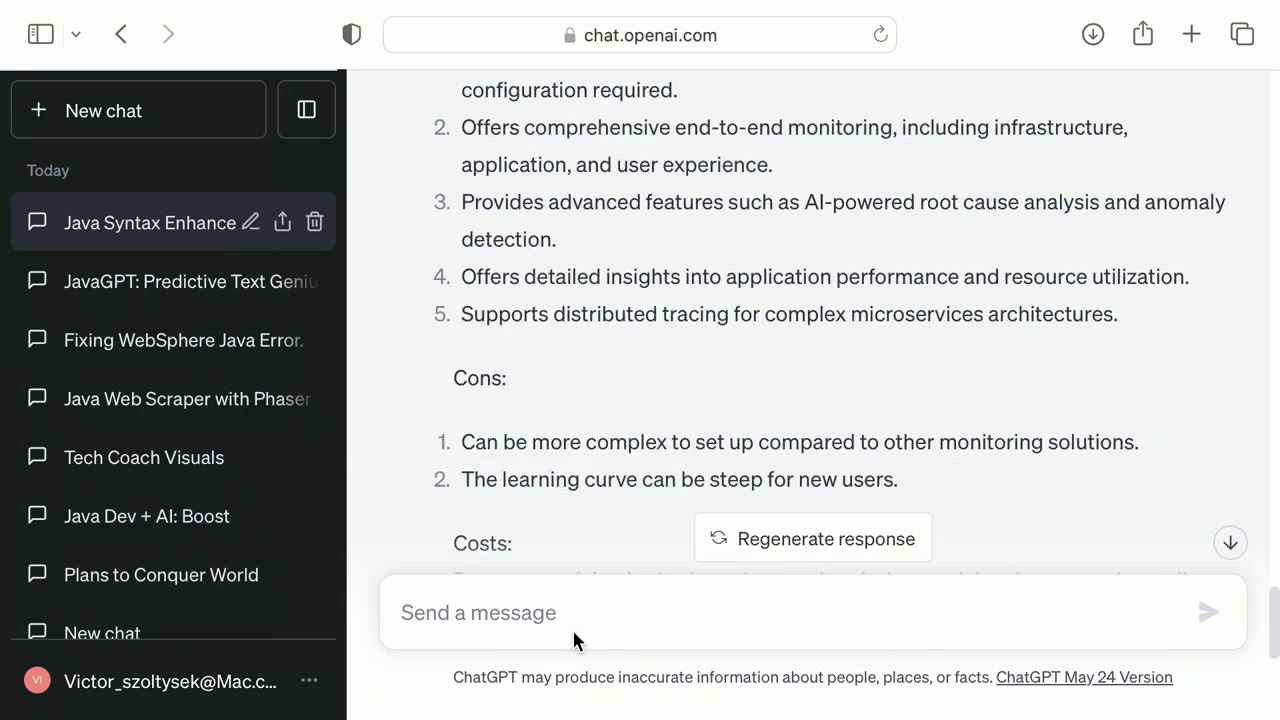
pyautogui.write('If you')
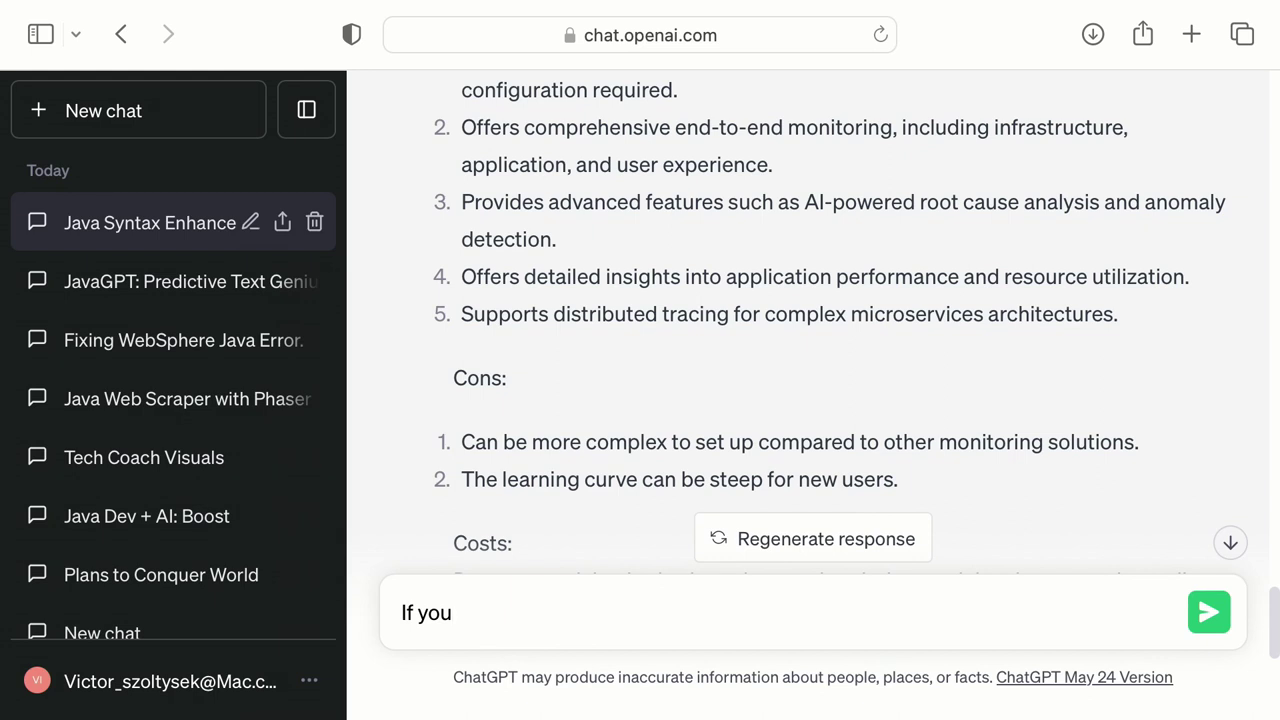
pyautogui.press('BackSpace')
pyautogui.press('super+a')
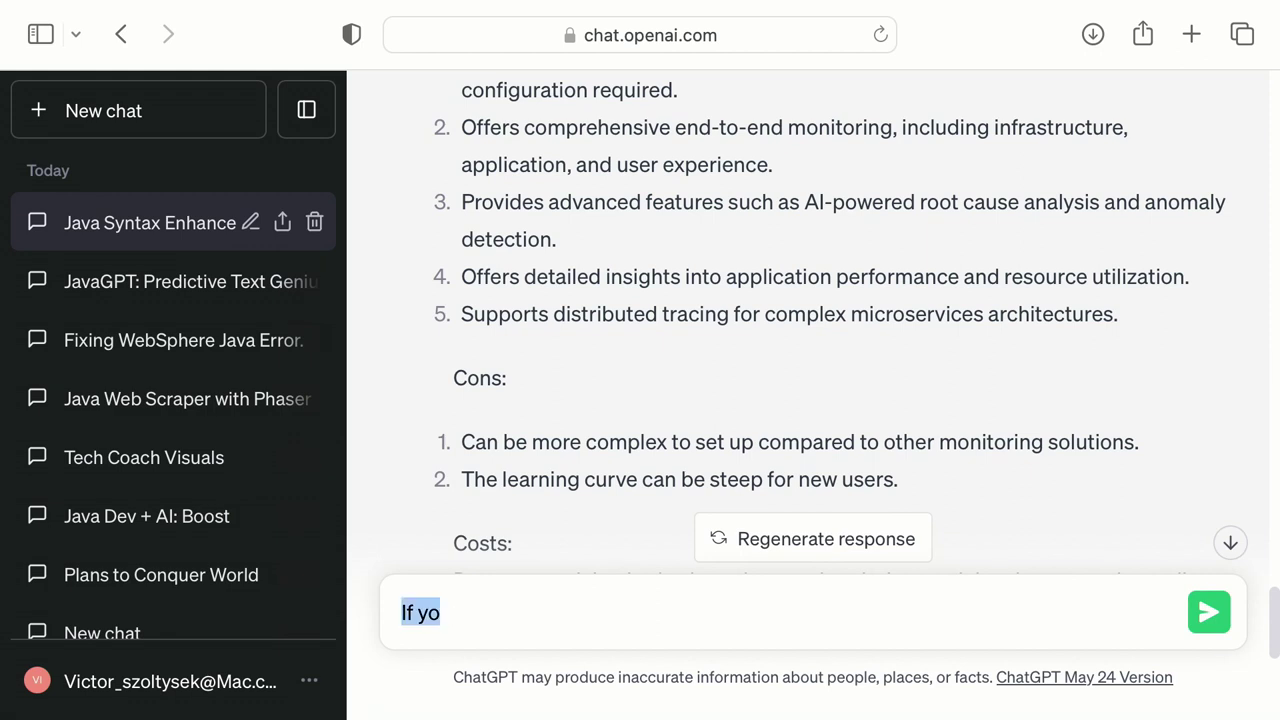
pyautogui.press('BackSpace')
# - Send the message "If I forced you to pick one .. which one would it be ? .. Small new company. Some legacy code."
pyautogui.write('If I forced y')
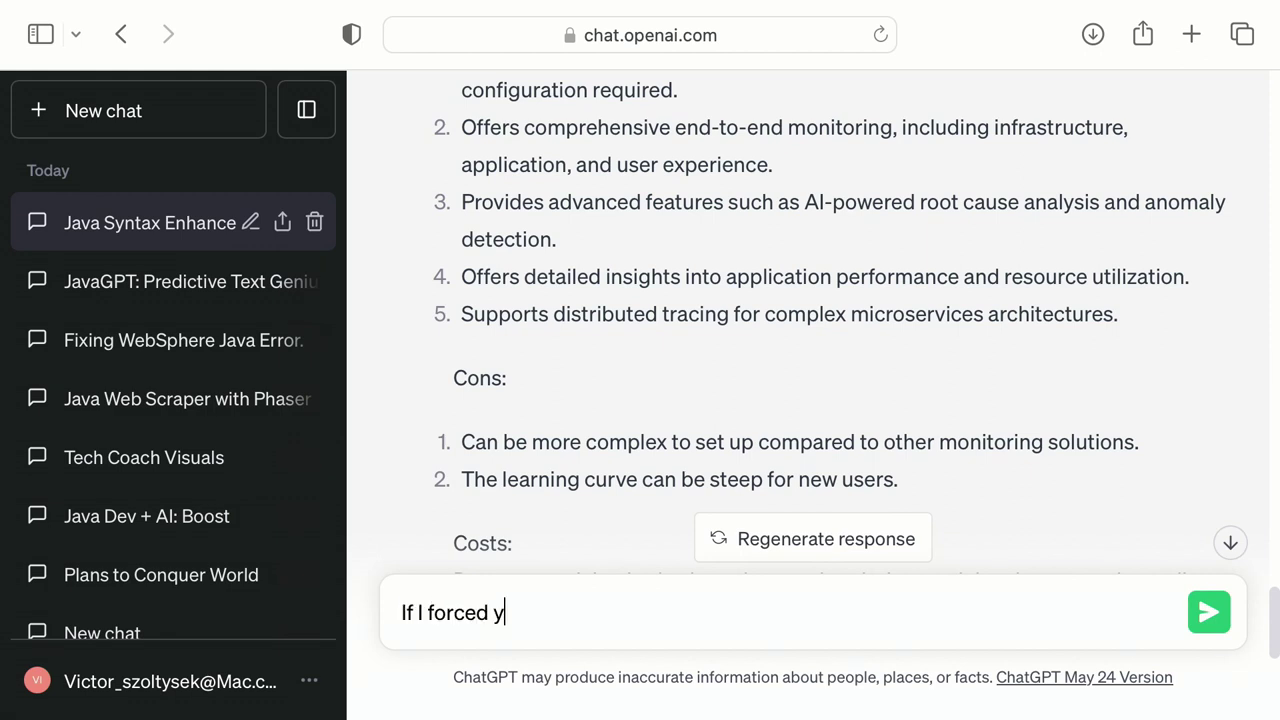
pyautogui.write('ou to pick o')
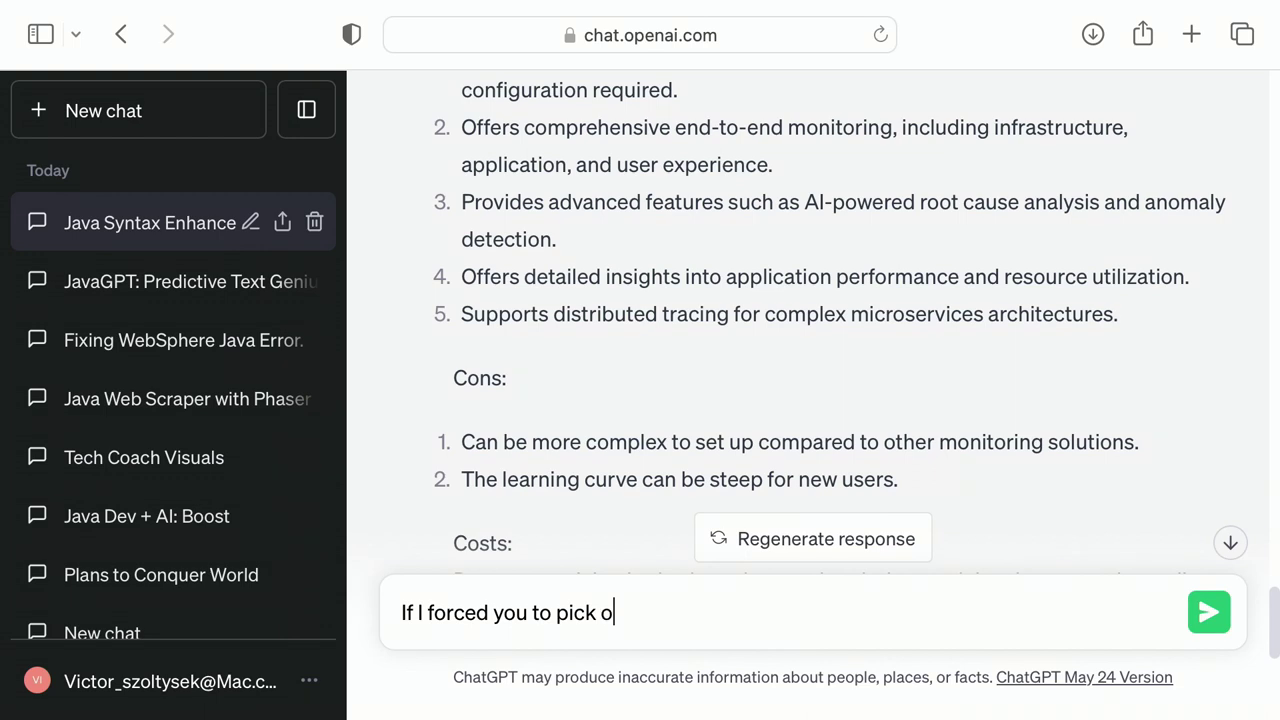
pyautogui.write('ne .. which on')
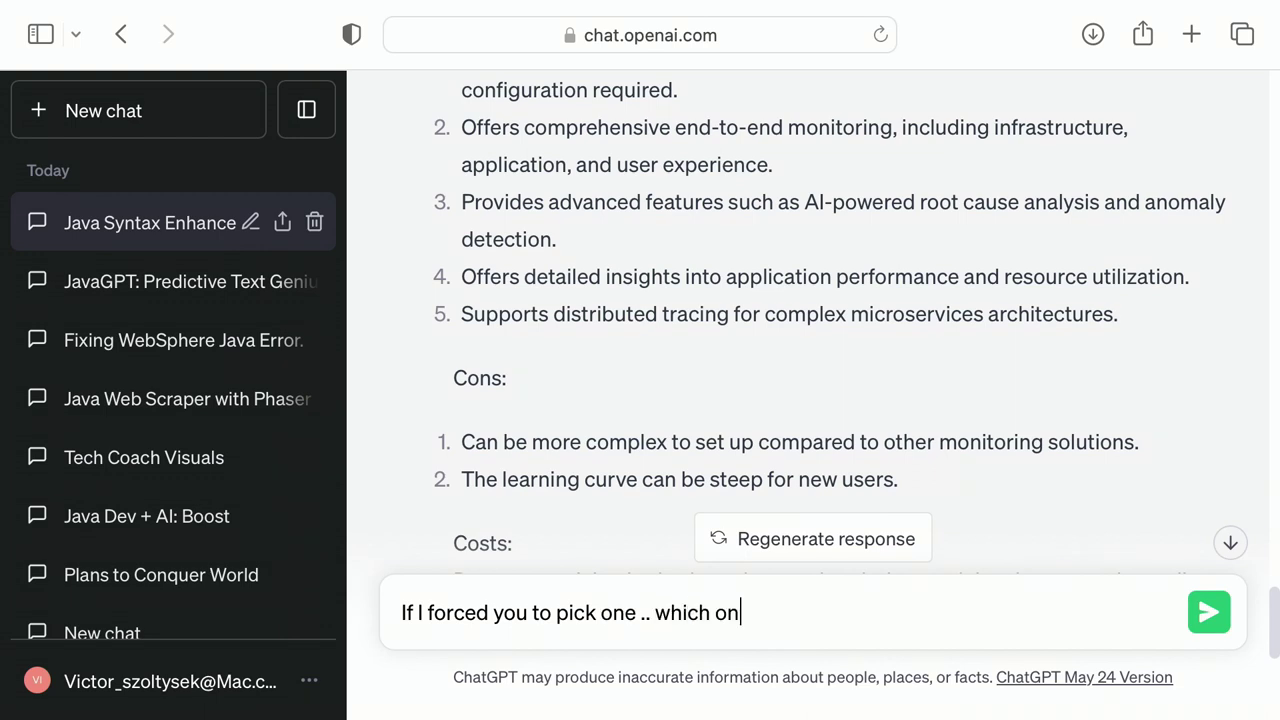
pyautogui.write('e would it be ? ..')
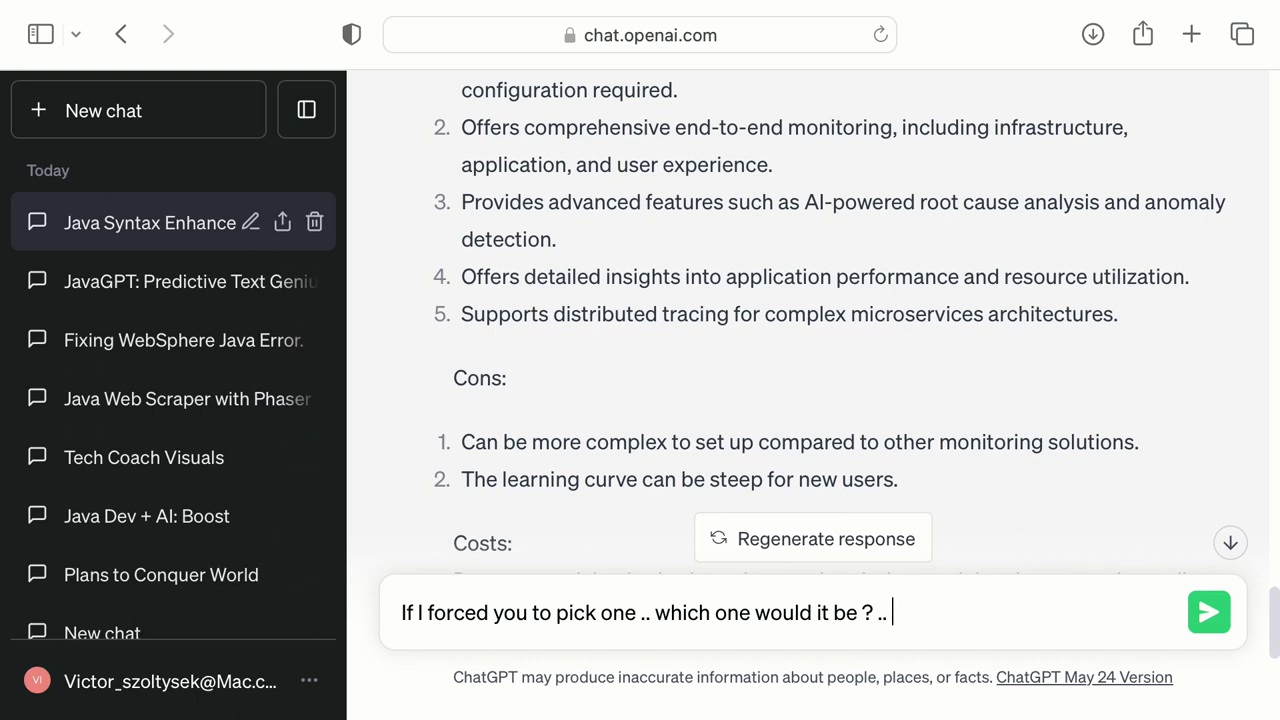
pyautogui.write('Small new company. ')
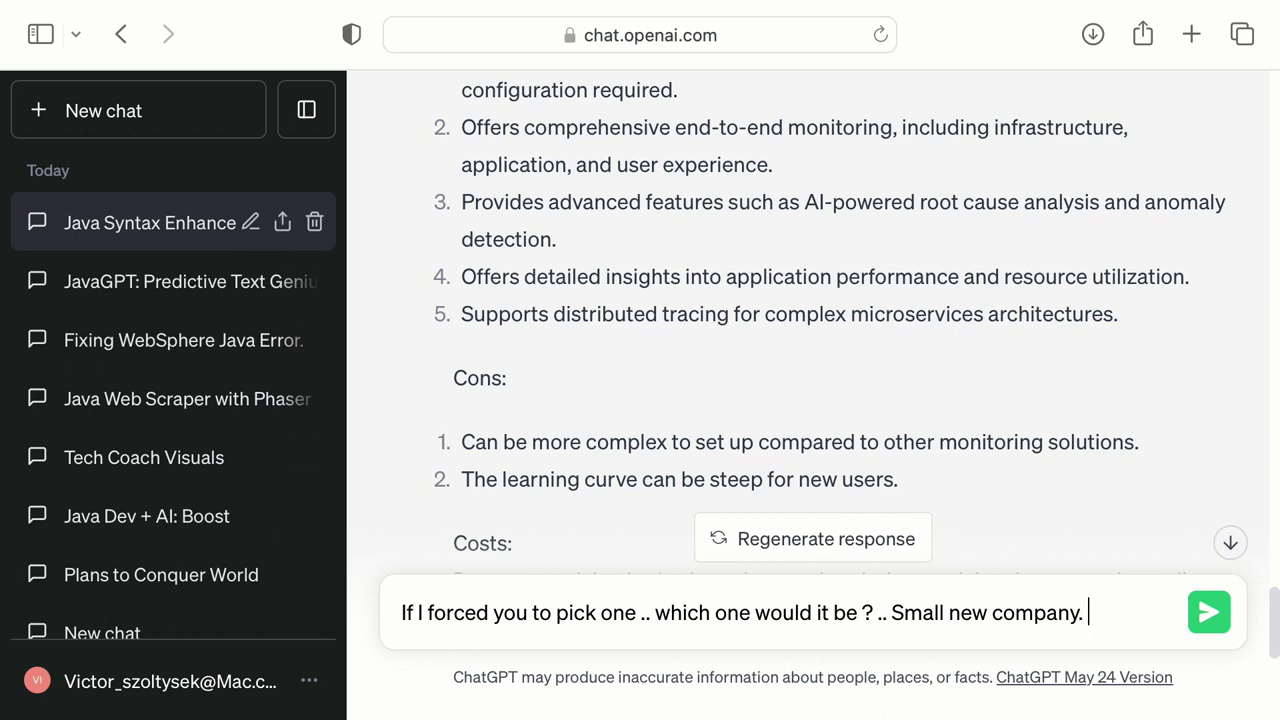
pyautogui.write('Some legacy code.')
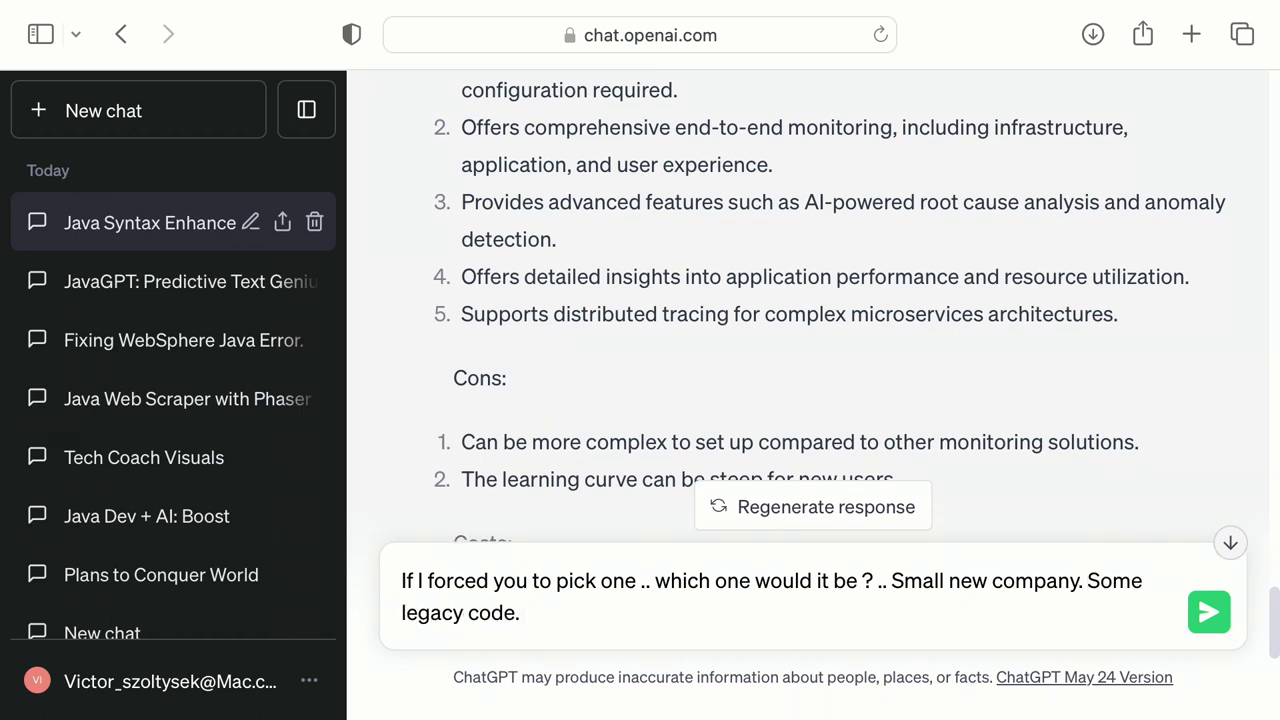
pyautogui.press('Return')
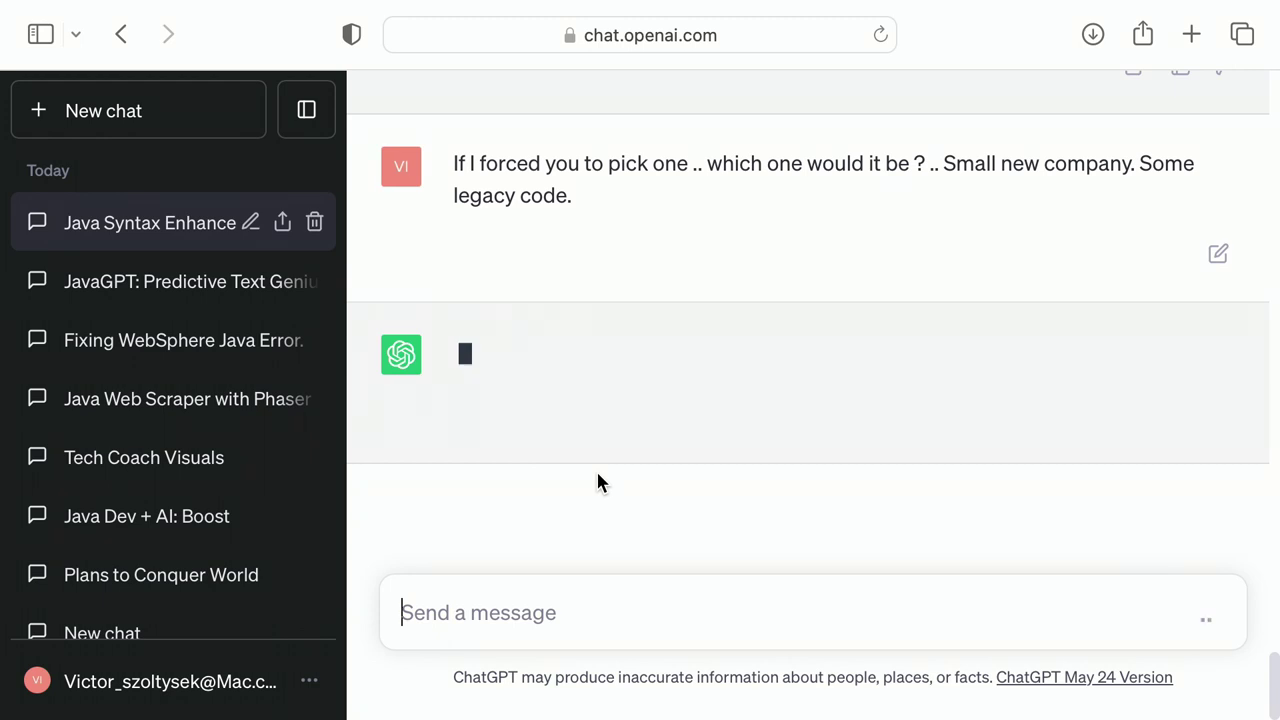
pyautogui.moveTo(582, 197); pyautogui.dragTo(450, 172)
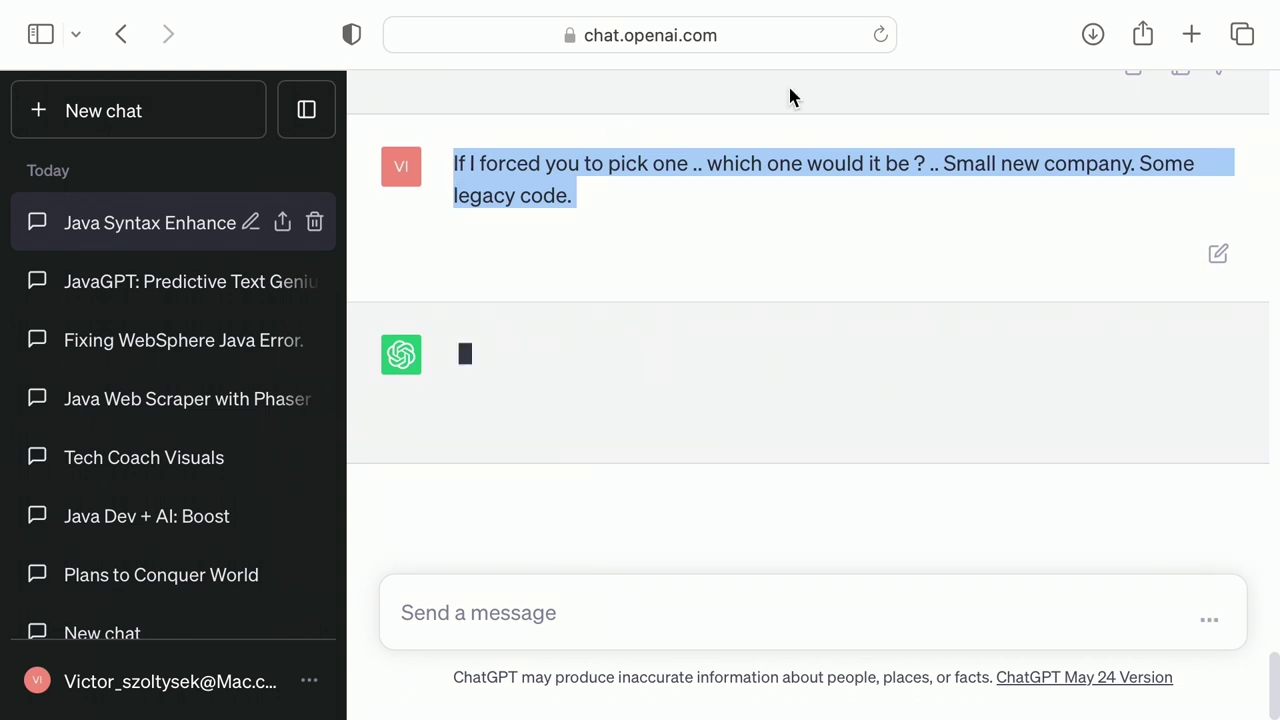
pyautogui.moveTo(900, 10)
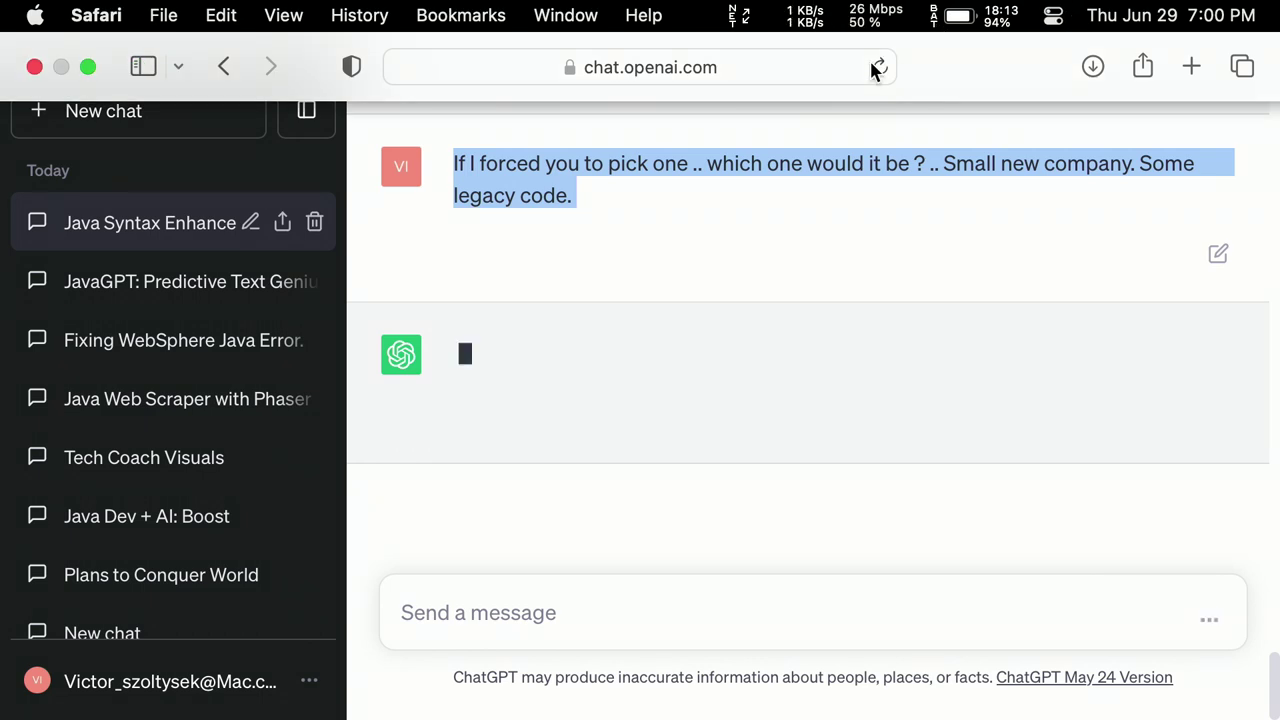
pyautogui.click(878, 15)
pyautogui.click(880, 18)
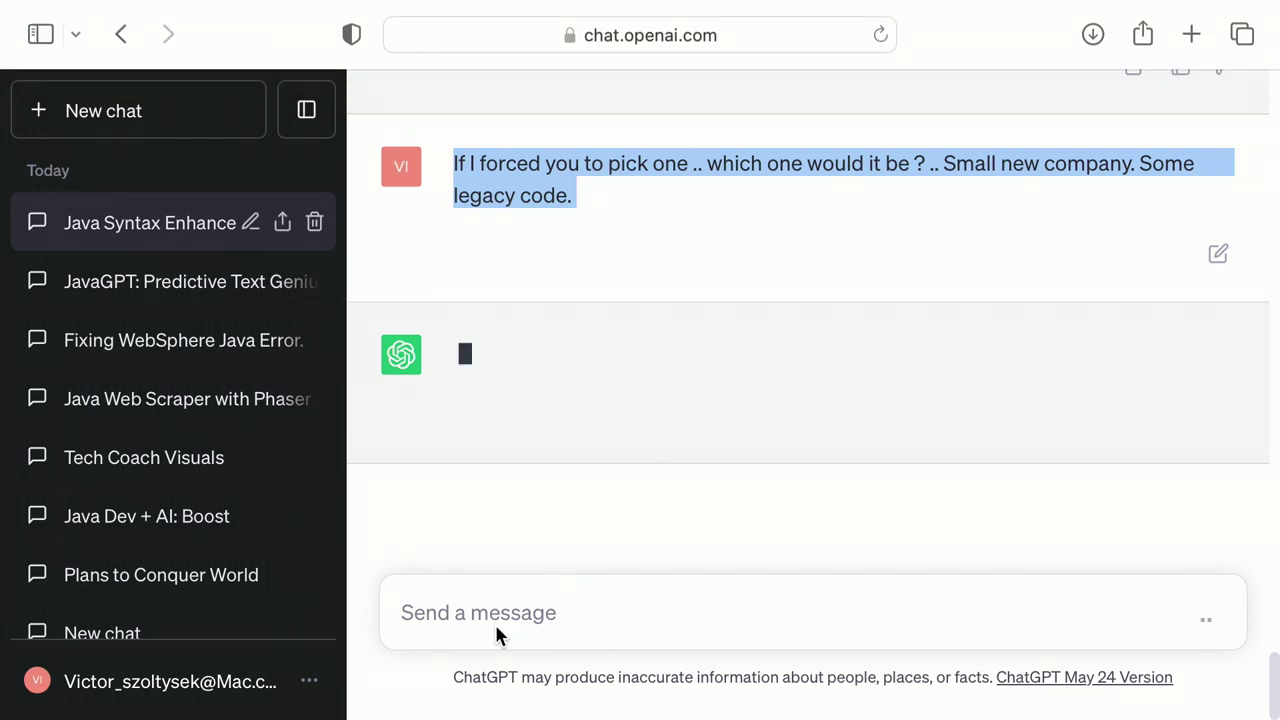
pyautogui.click(502, 612)
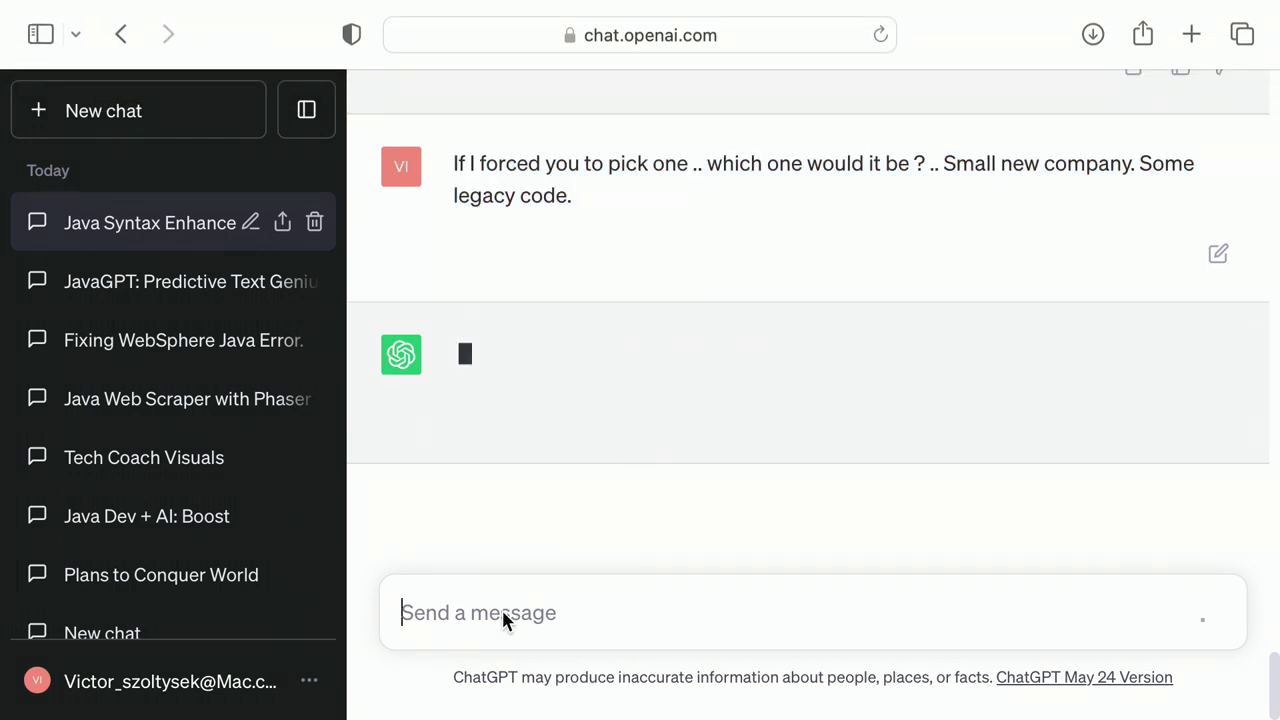
# - Reload the page and regenerate the empty last response in the Java syntax conversation
pyautogui.click(881, 36)
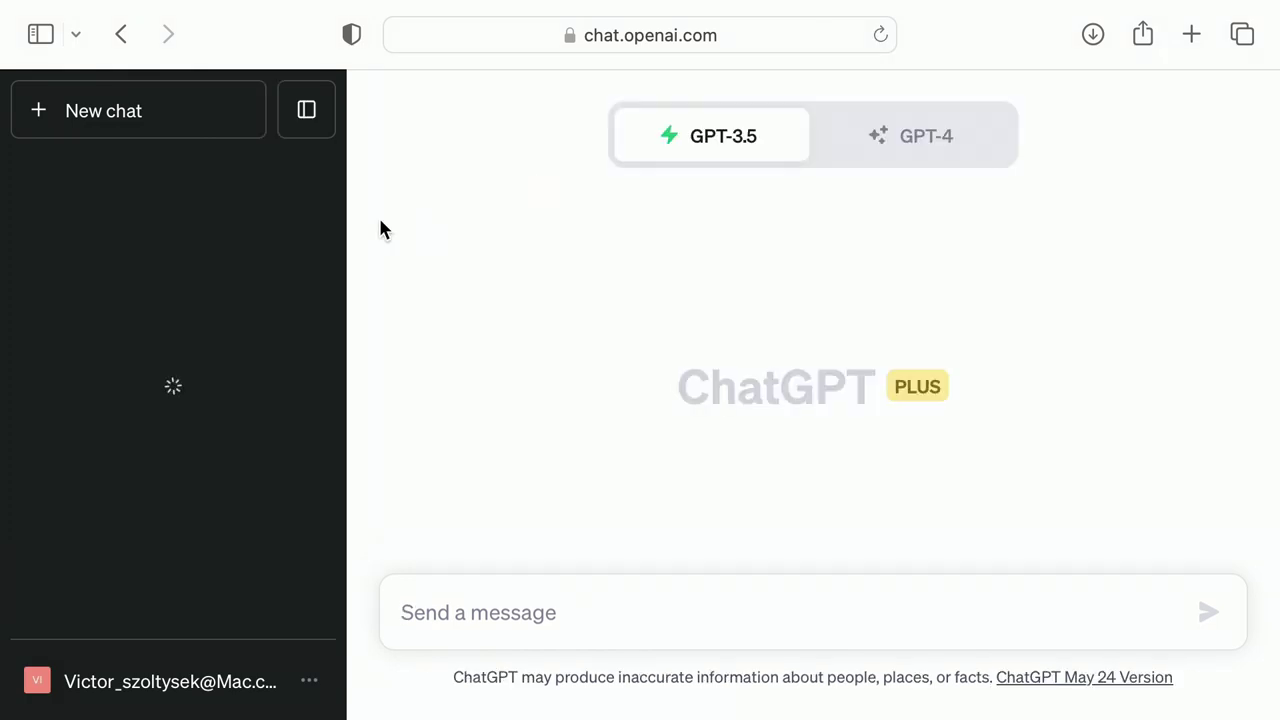
pyautogui.click(163, 224)
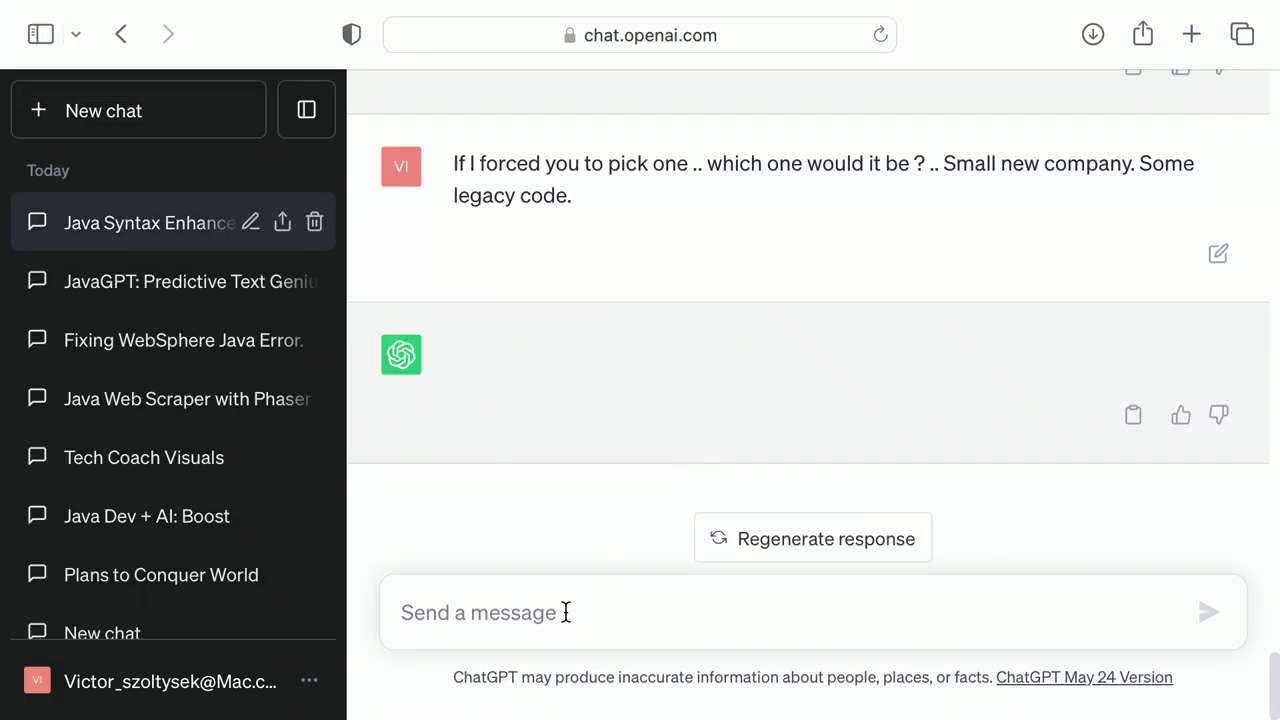
pyautogui.click(809, 541)
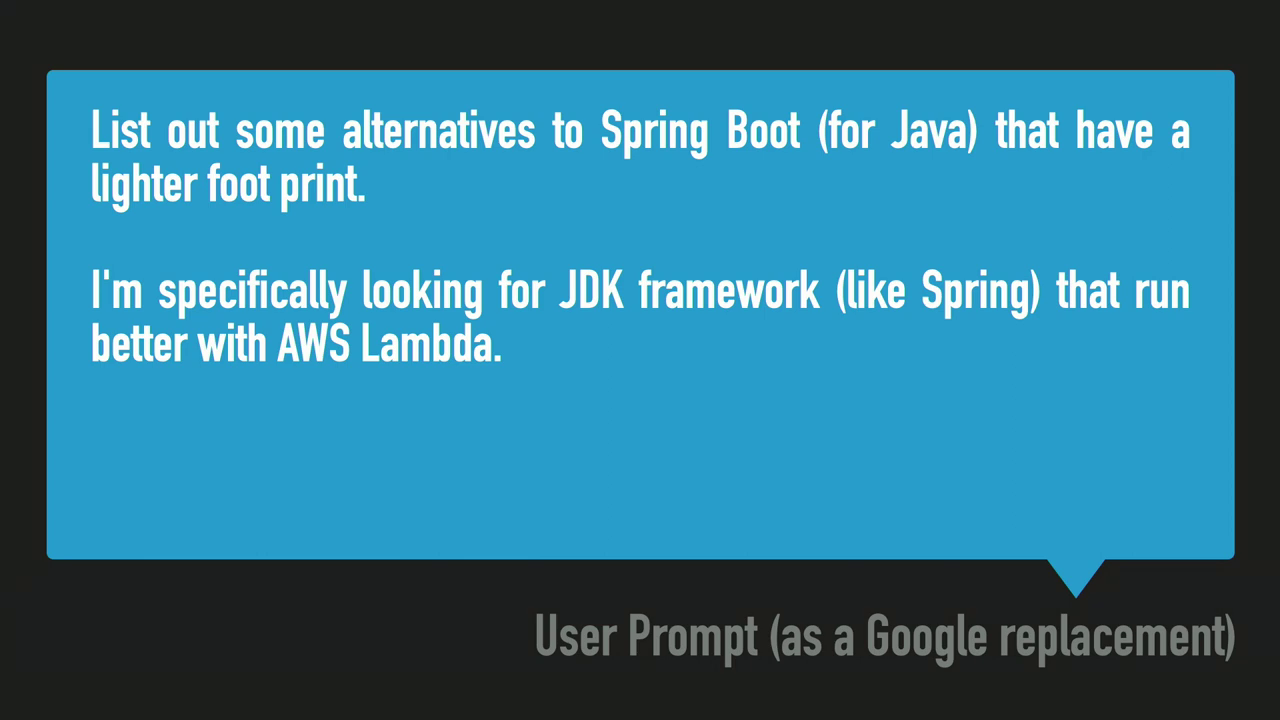
# - Switch to the Keynote presentation and copy the full "Continuous Delivery" prompt text from the Content Summaries slide
pyautogui.press('Right')
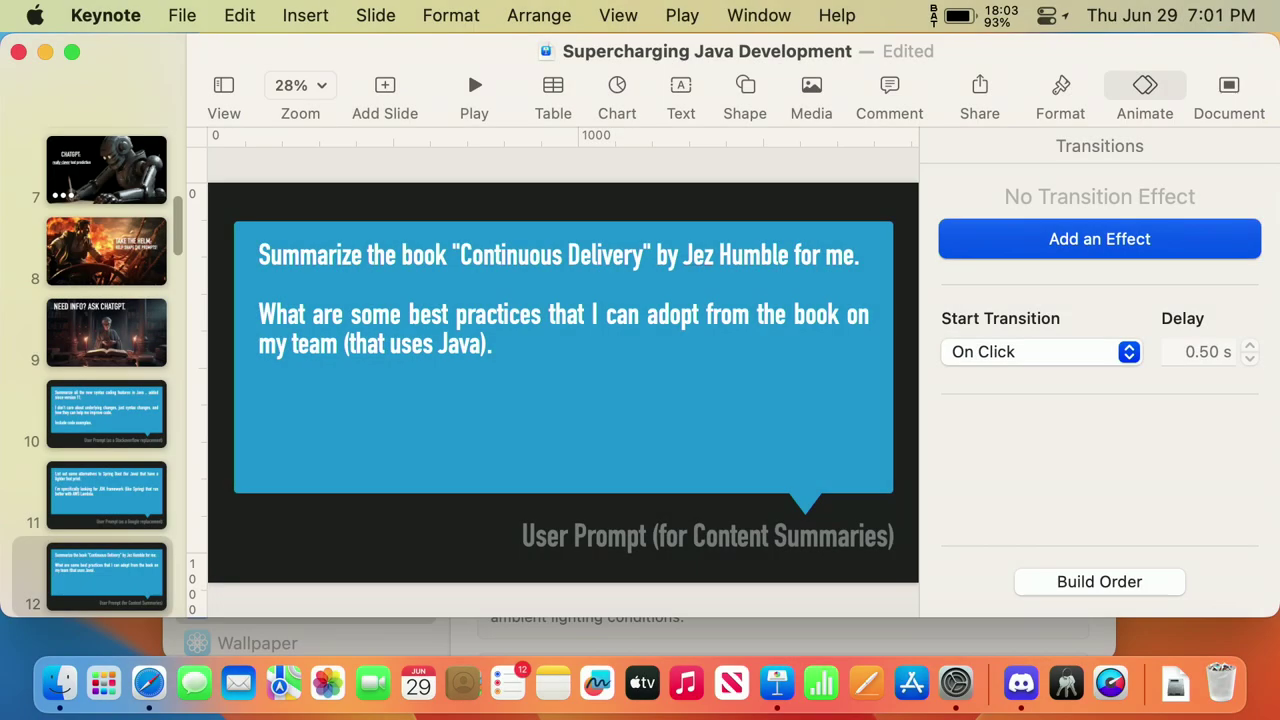
pyautogui.click(531, 360)
pyautogui.rightClick(527, 358)
pyautogui.click(494, 354)
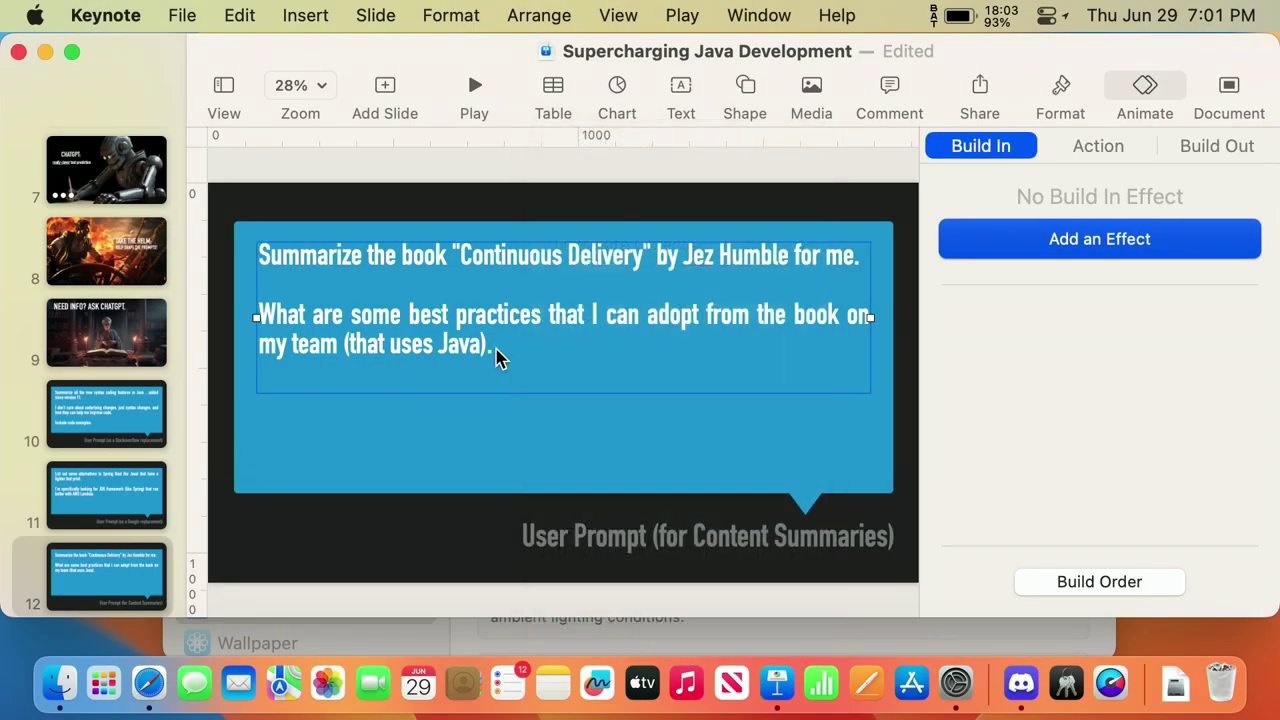
pyautogui.click(511, 346)
pyautogui.moveTo(508, 346); pyautogui.dragTo(230, 240)
pyautogui.press('super+c')
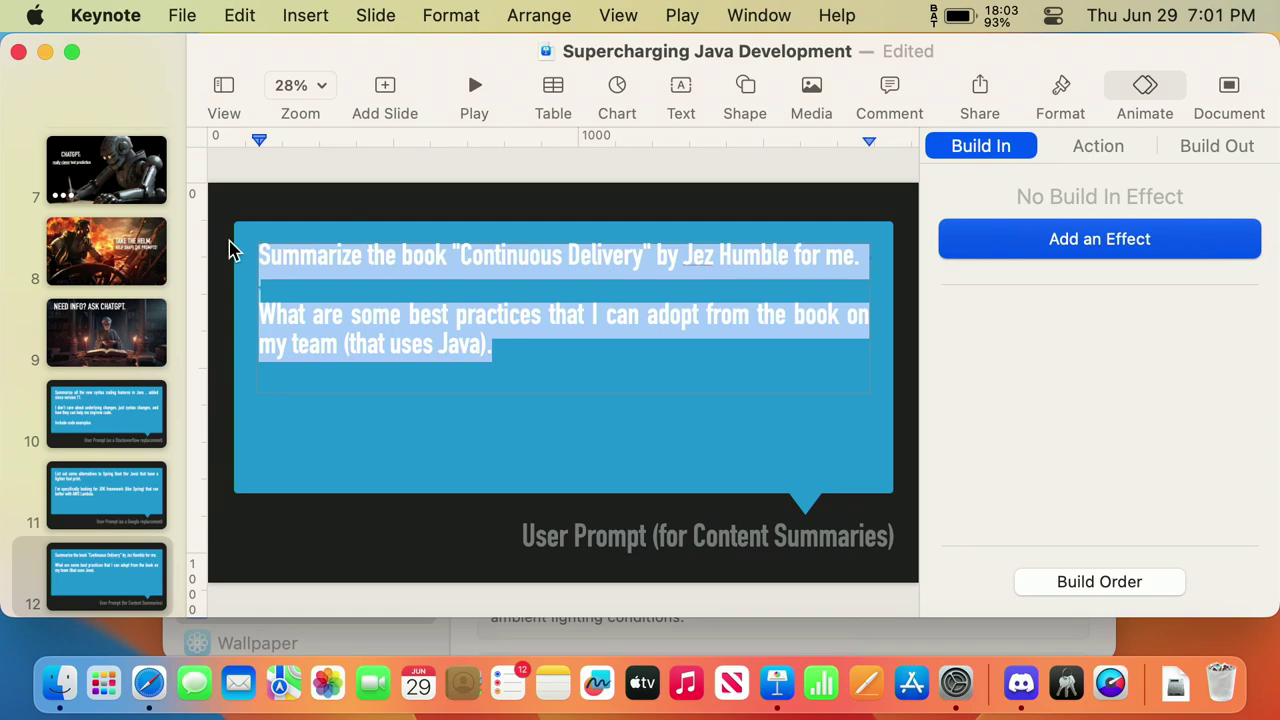
# - Switch to ChatGPT in Safari, send the copied "Continuous Delivery" summary prompt, and look over the answer
pyautogui.hotkey('alt', 'F2')
pyautogui.press('super+Tab')
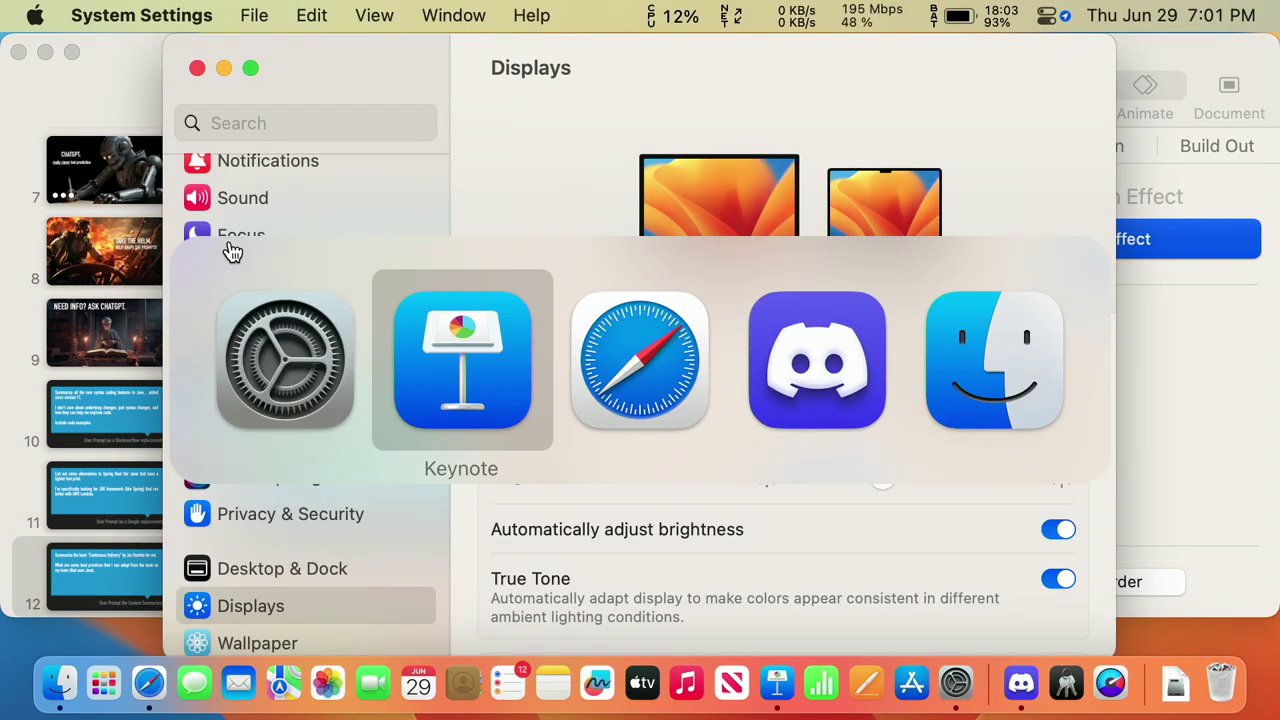
pyautogui.press('super+Tab')
pyautogui.click(640, 611)
pyautogui.press('super+v')
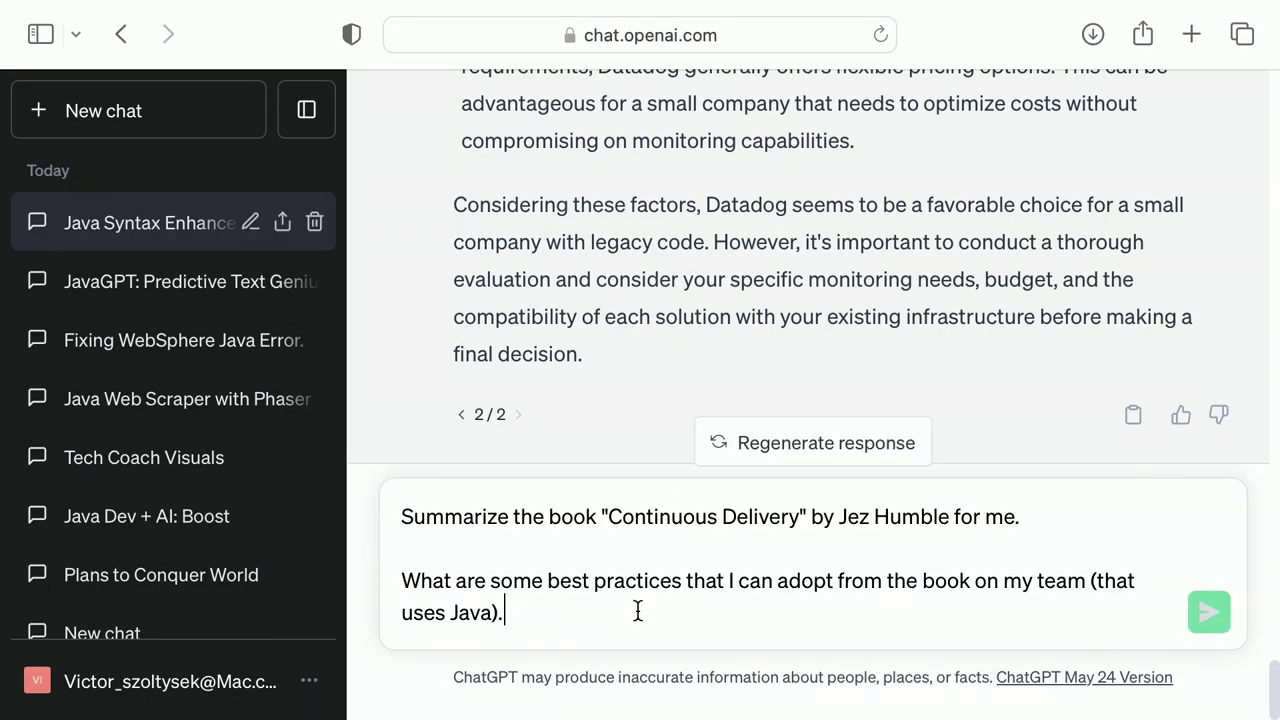
pyautogui.press('Return')
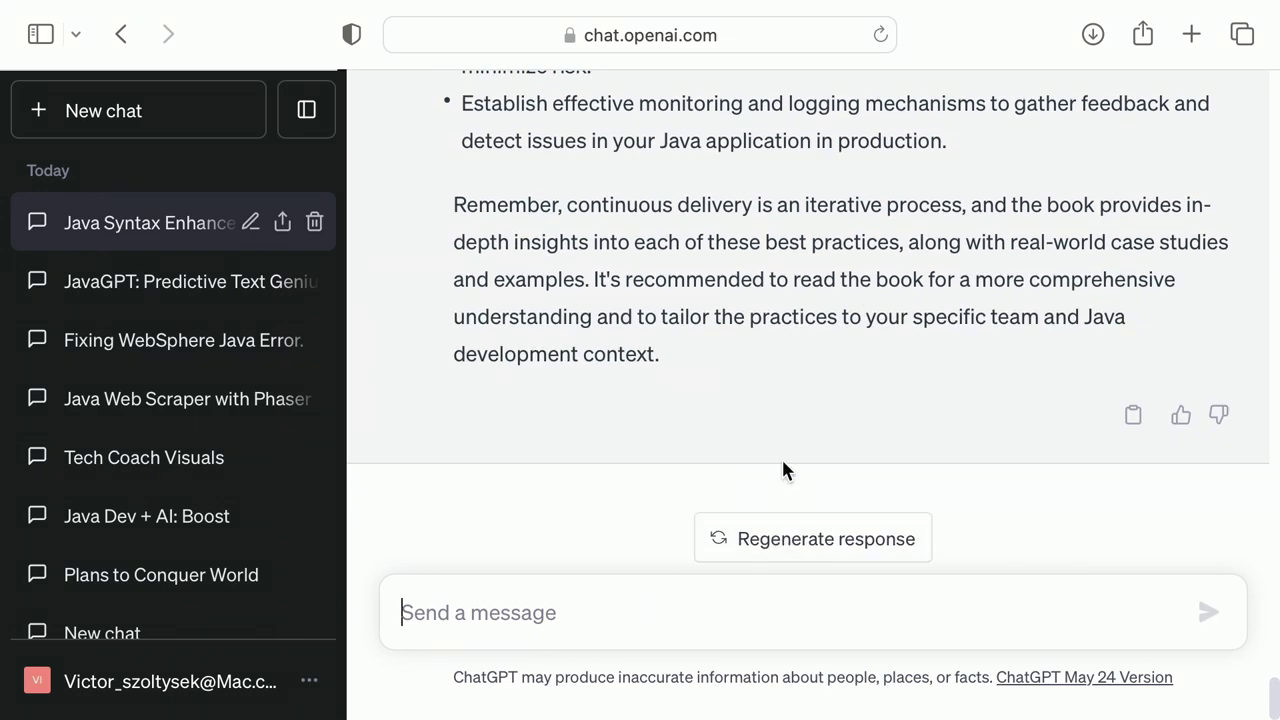
pyautogui.scroll(15, 770, 333)
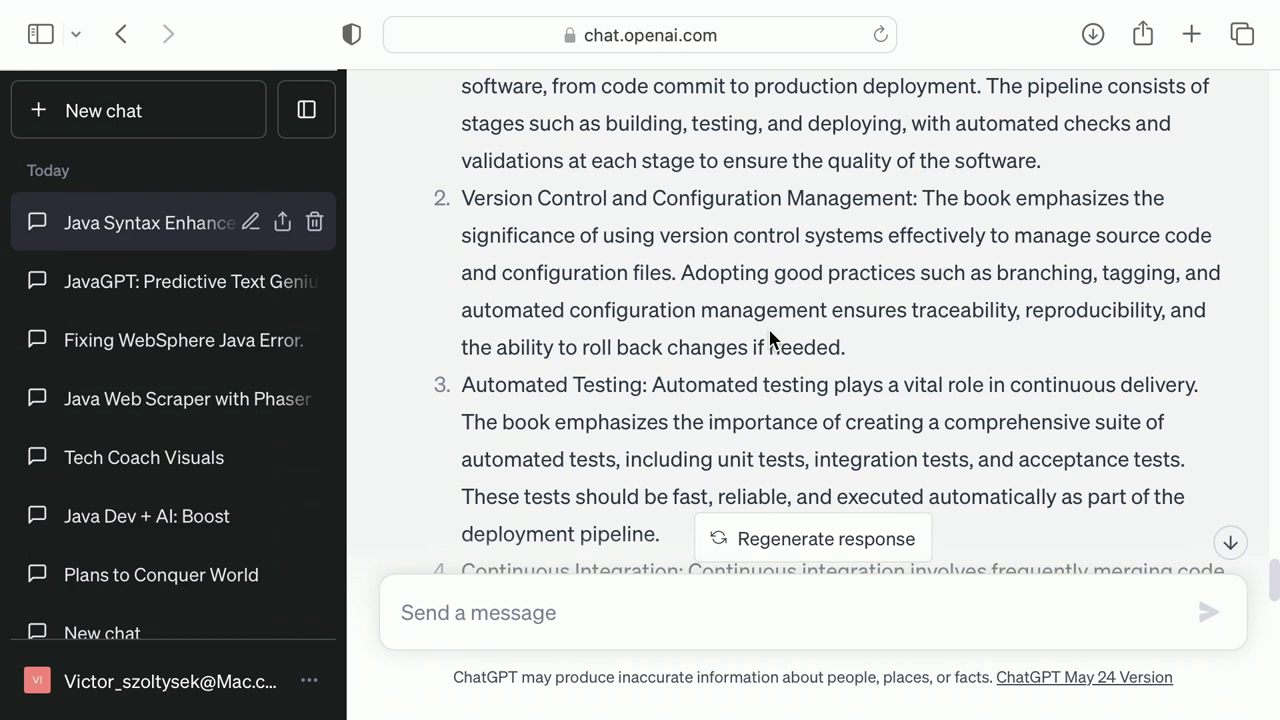
pyautogui.scroll(10, 770, 338)
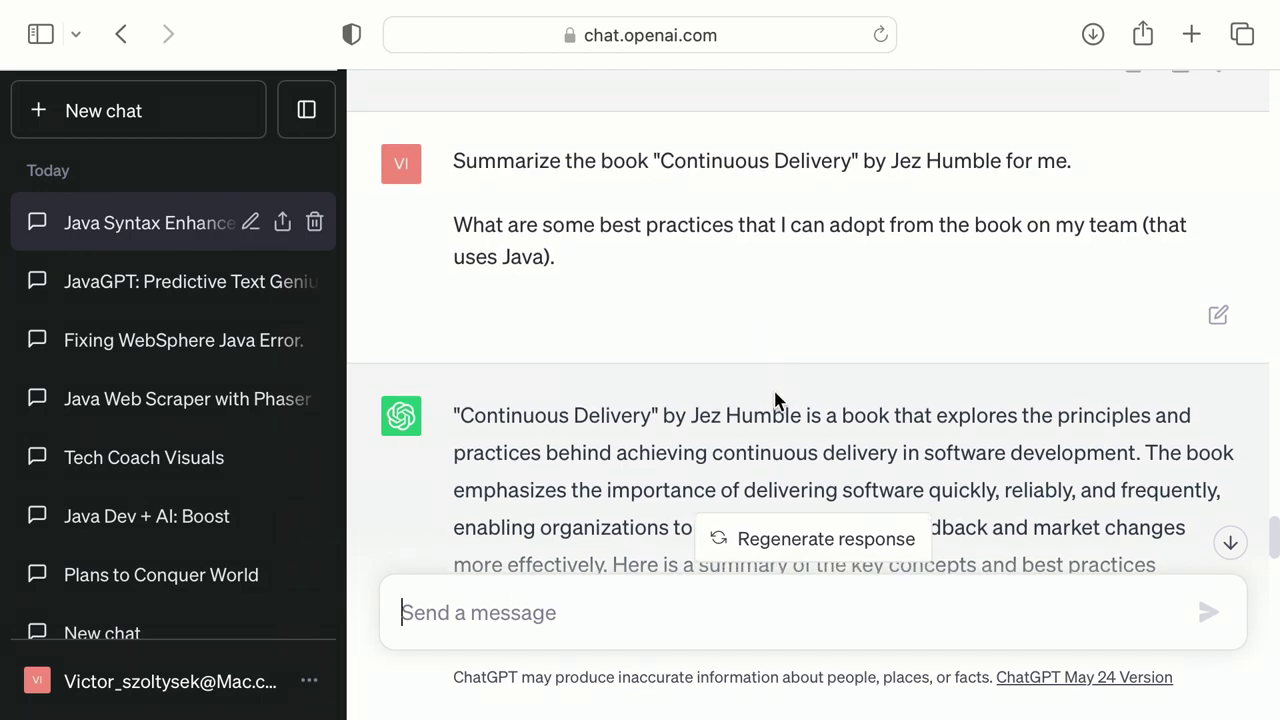
pyautogui.scroll(-7, 770, 340)
pyautogui.scroll(-15, 775, 390)
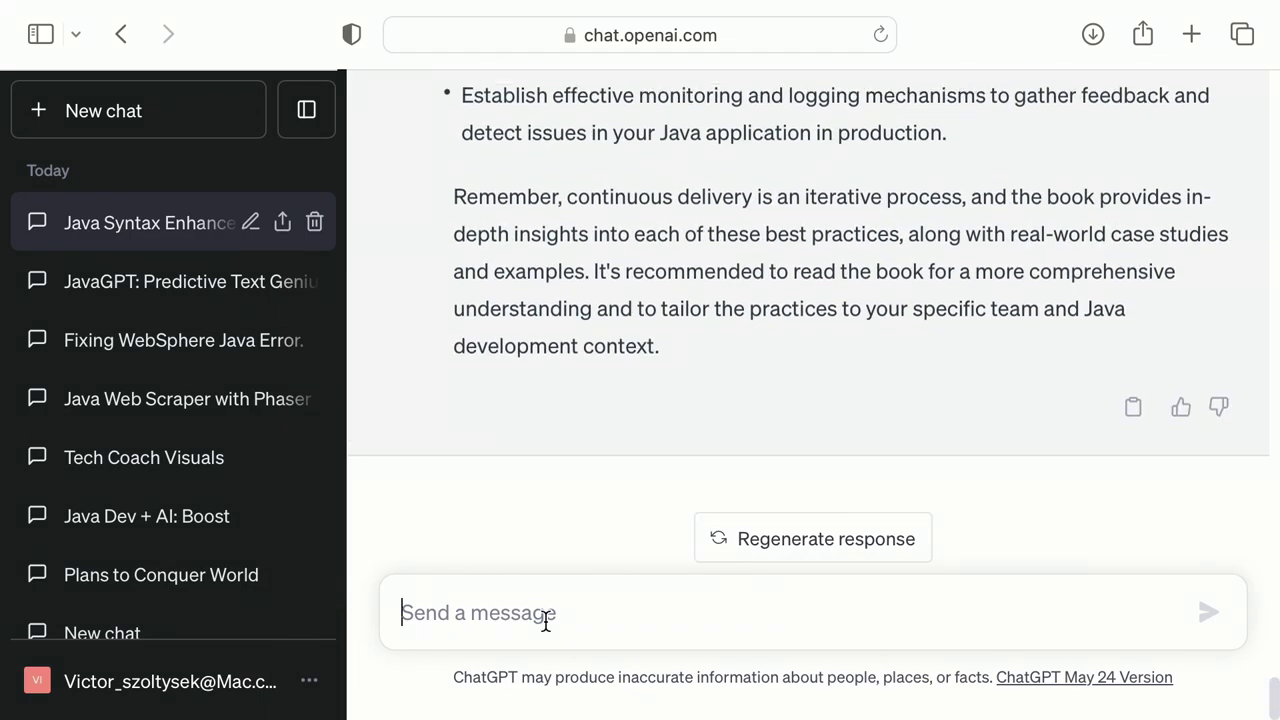
pyautogui.write('Make it shorter')
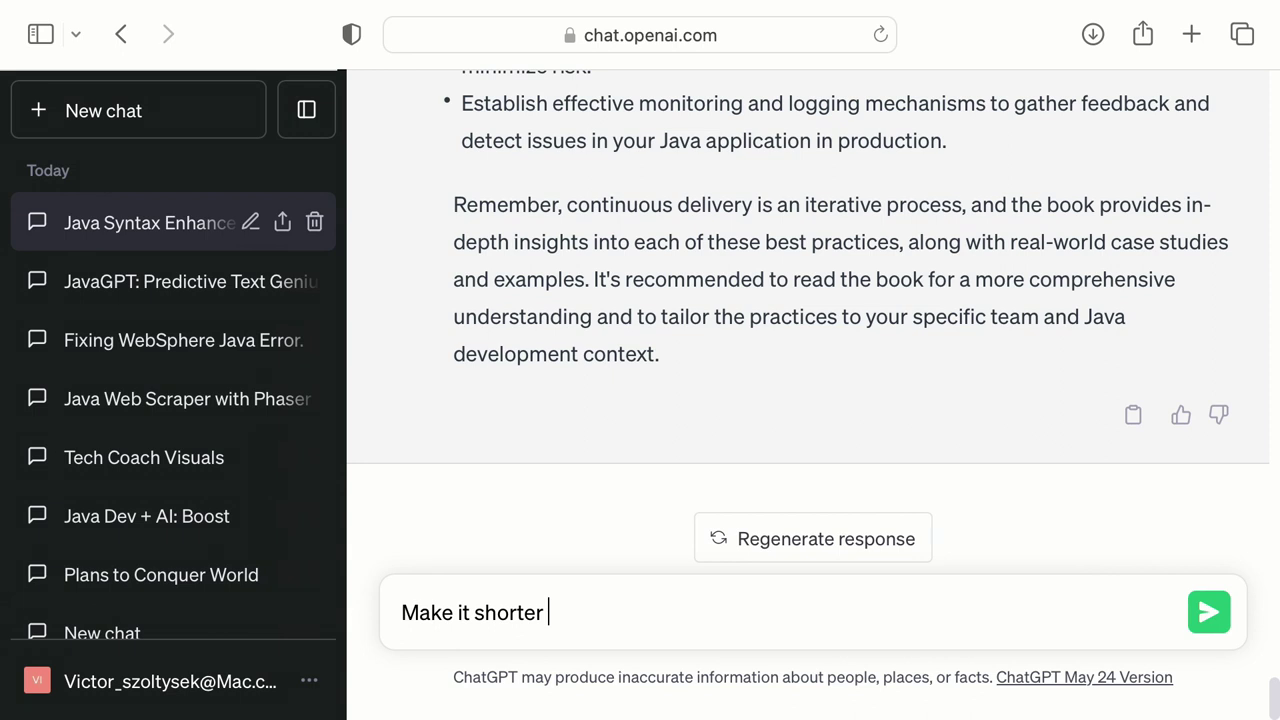
pyautogui.press('super+a')
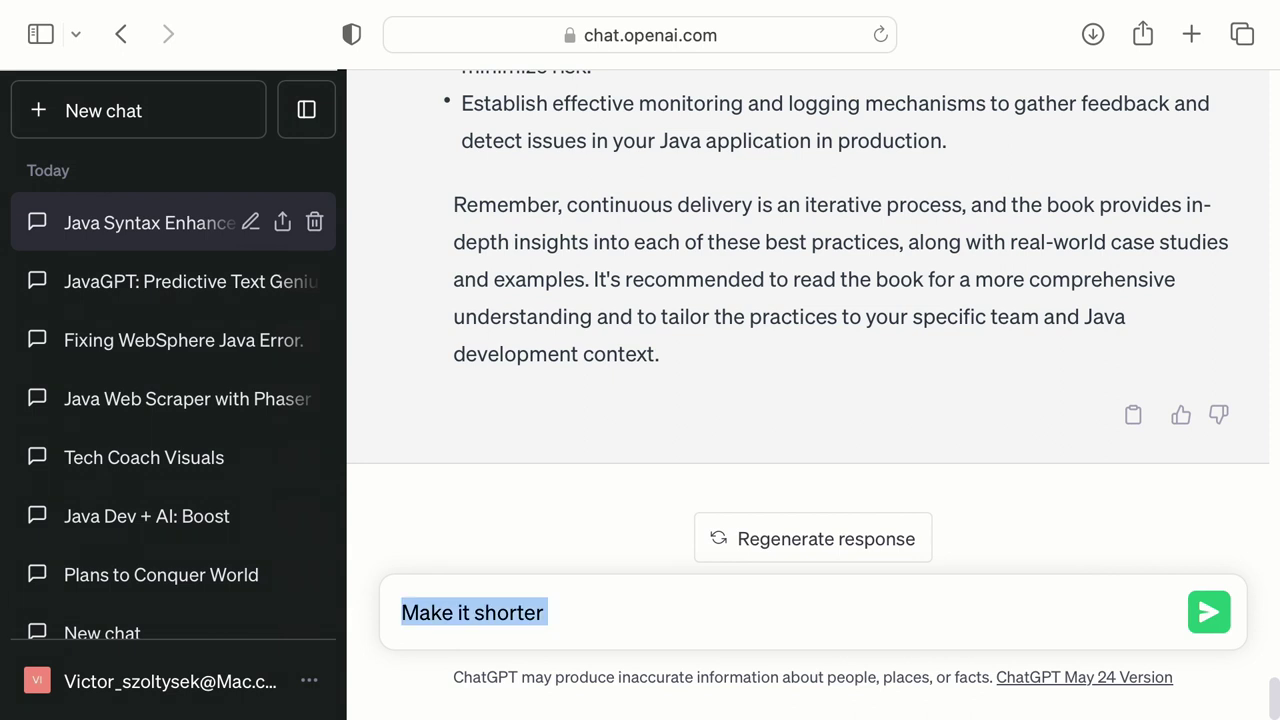
pyautogui.write('Do(')
pyautogui.press('BackSpace')
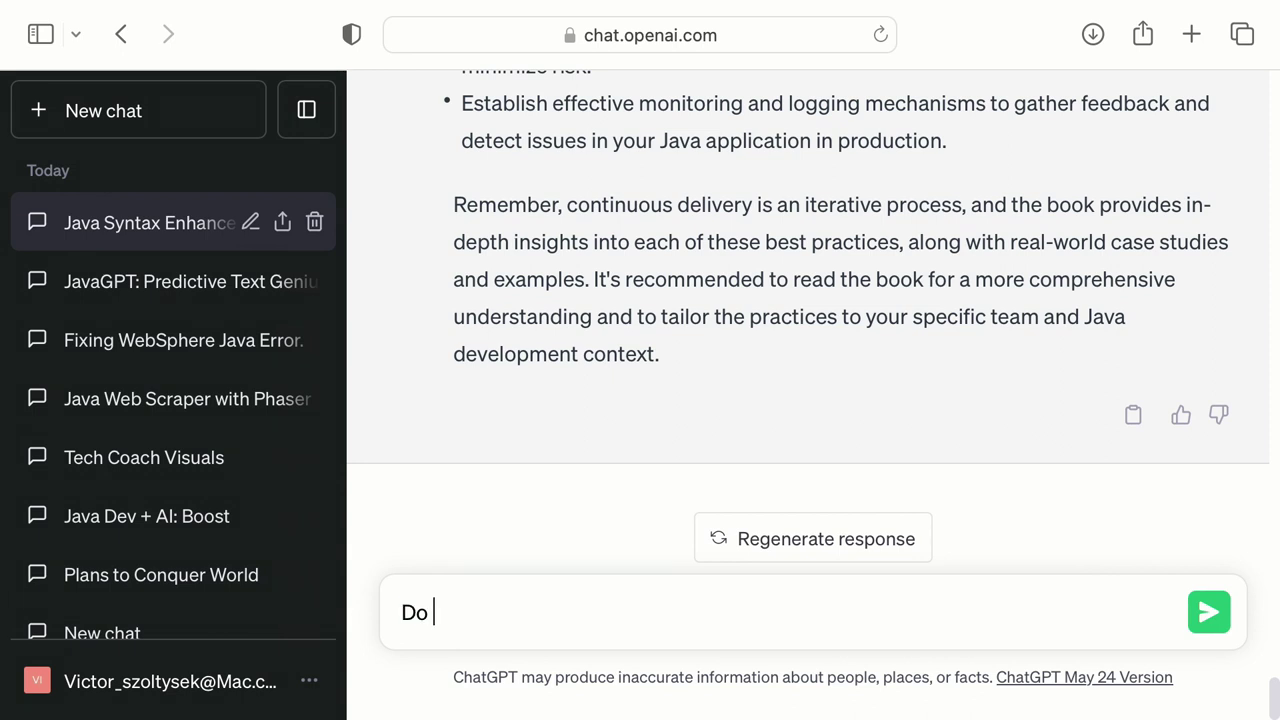
pyautogui.press('super+a')
pyautogui.write('N')
pyautogui.press('BackSpace')
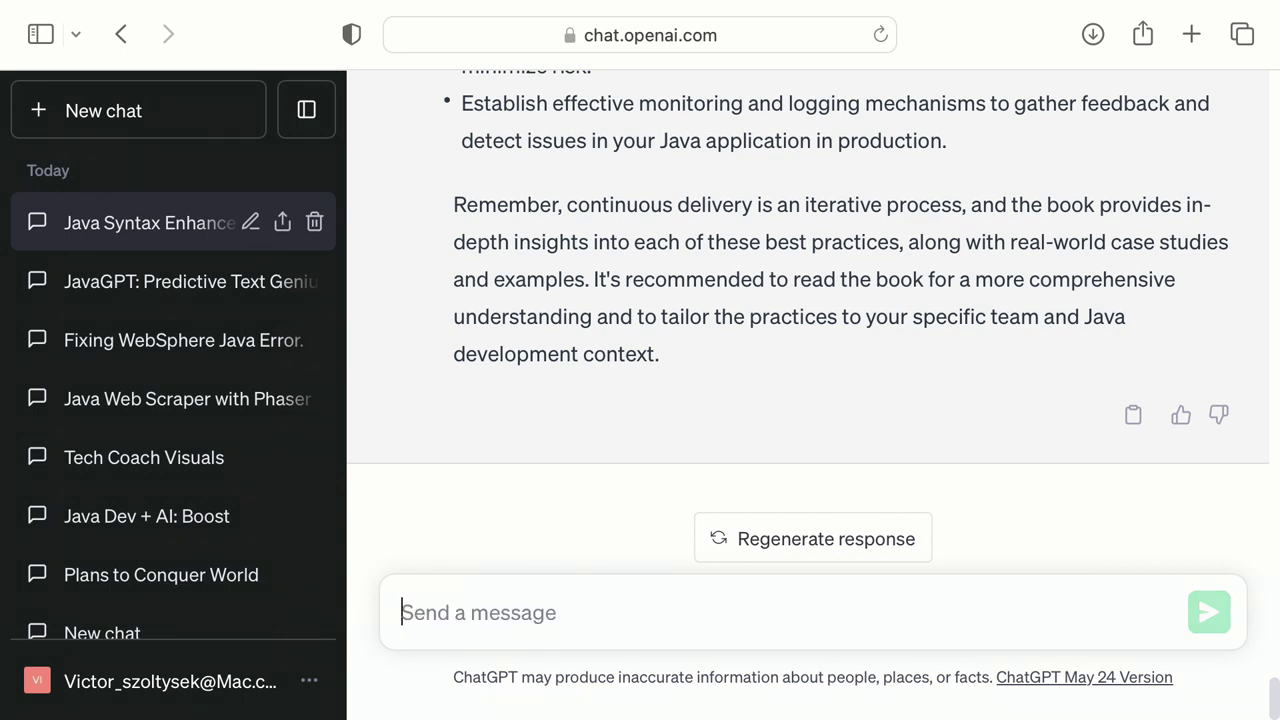
# - Send the message "Now summarize , in 3 paragraphs .. in Dr Seuss format." and view the start of the answer
pyautogui.write('Now summarize ,')
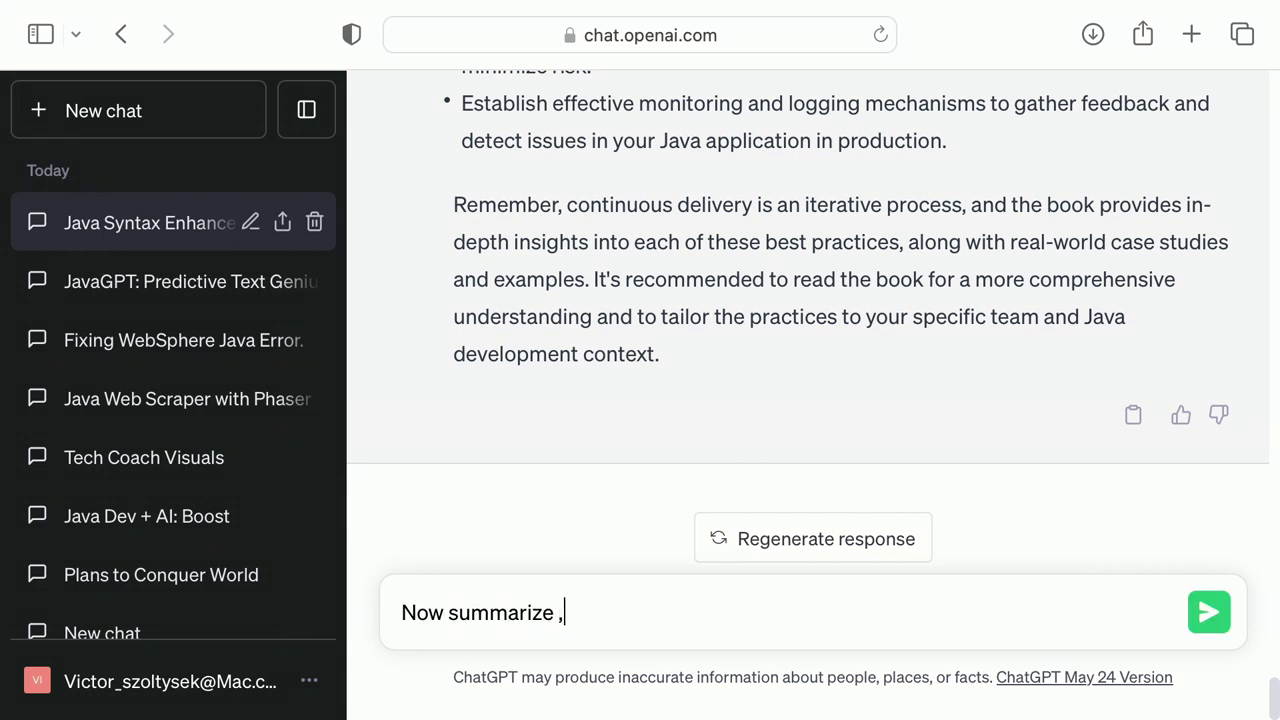
pyautogui.write(' in 3 para')
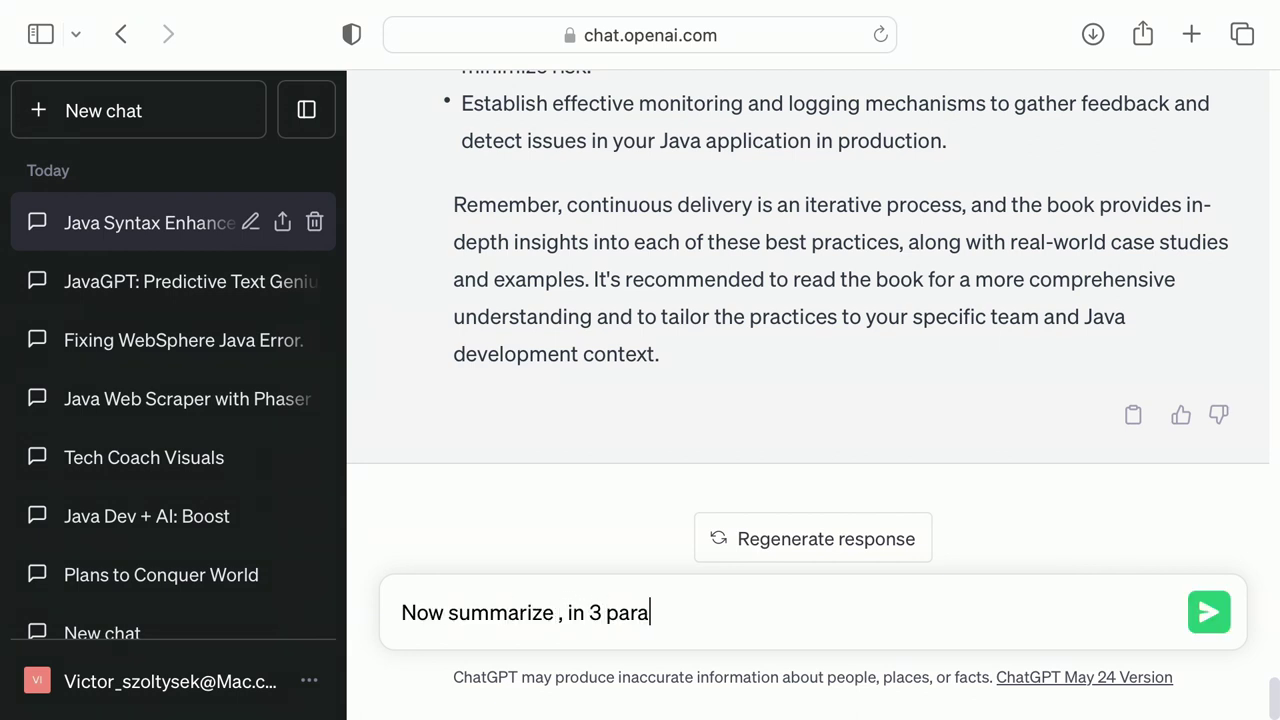
pyautogui.write('graphs .. in Dr Seues')
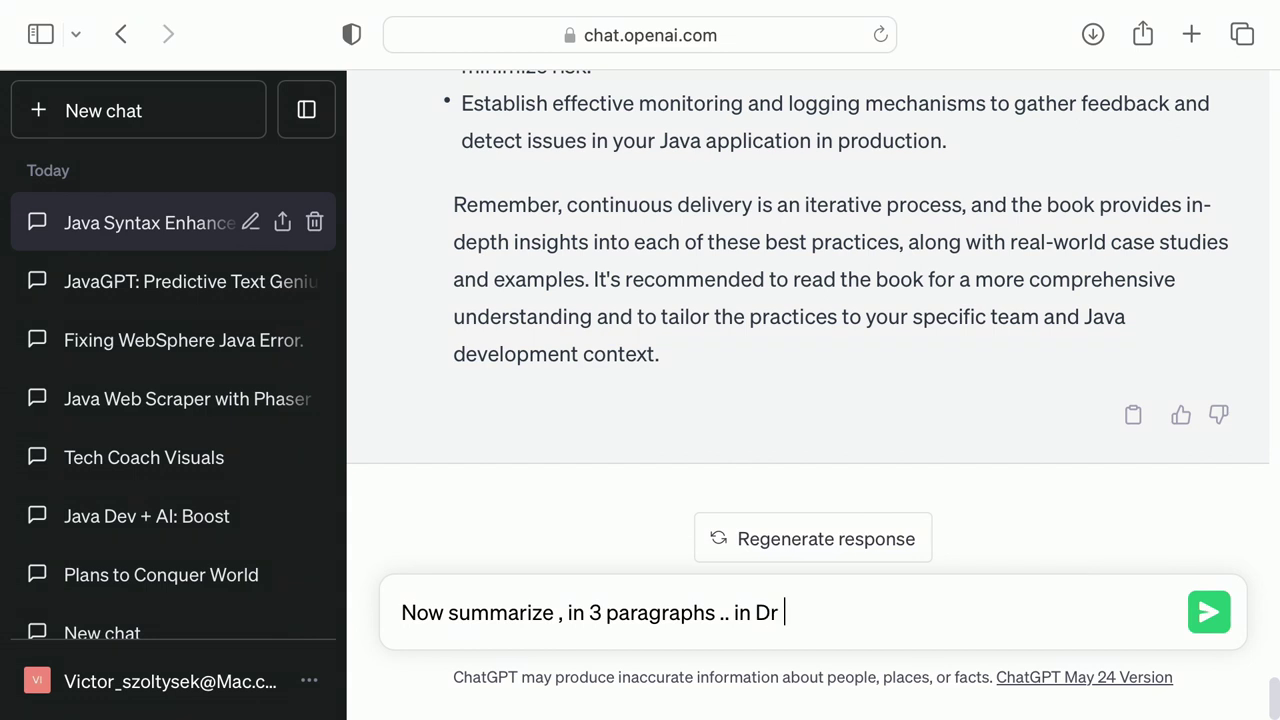
pyautogui.press('BackSpace')
pyautogui.press('BackSpace')
pyautogui.press('BackSpace')
pyautogui.write('uss format.')
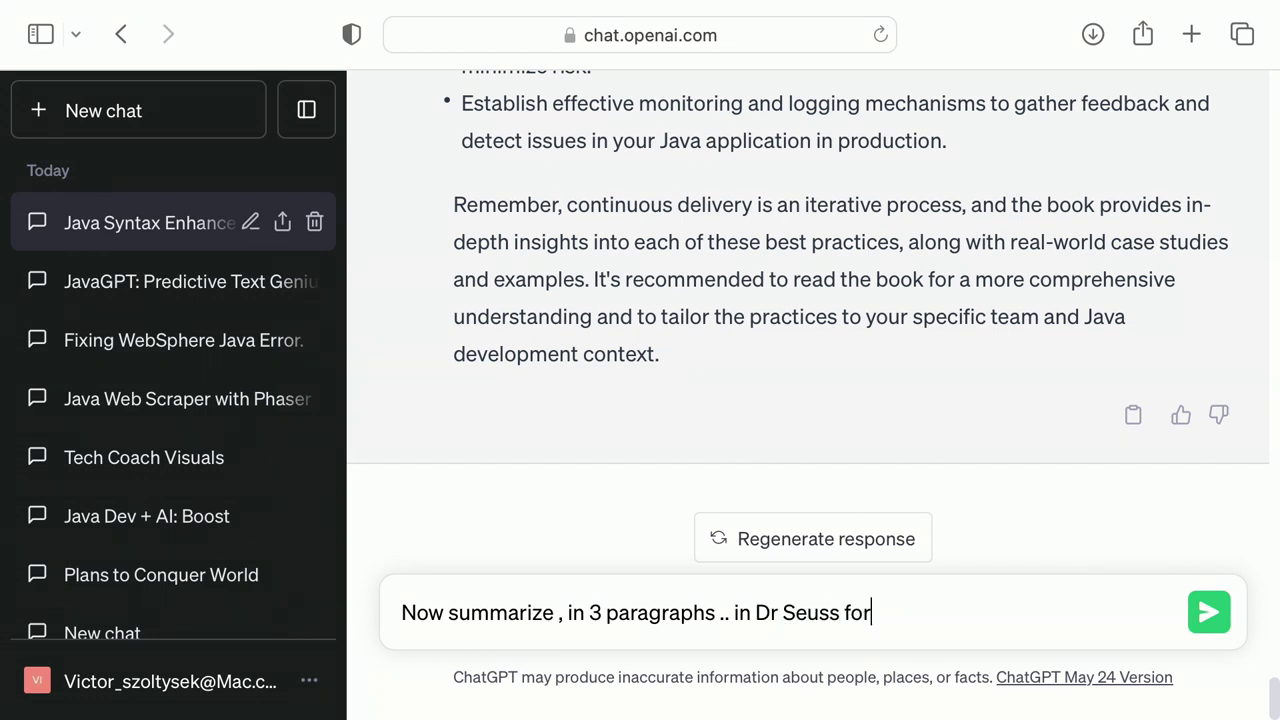
pyautogui.press('Return')
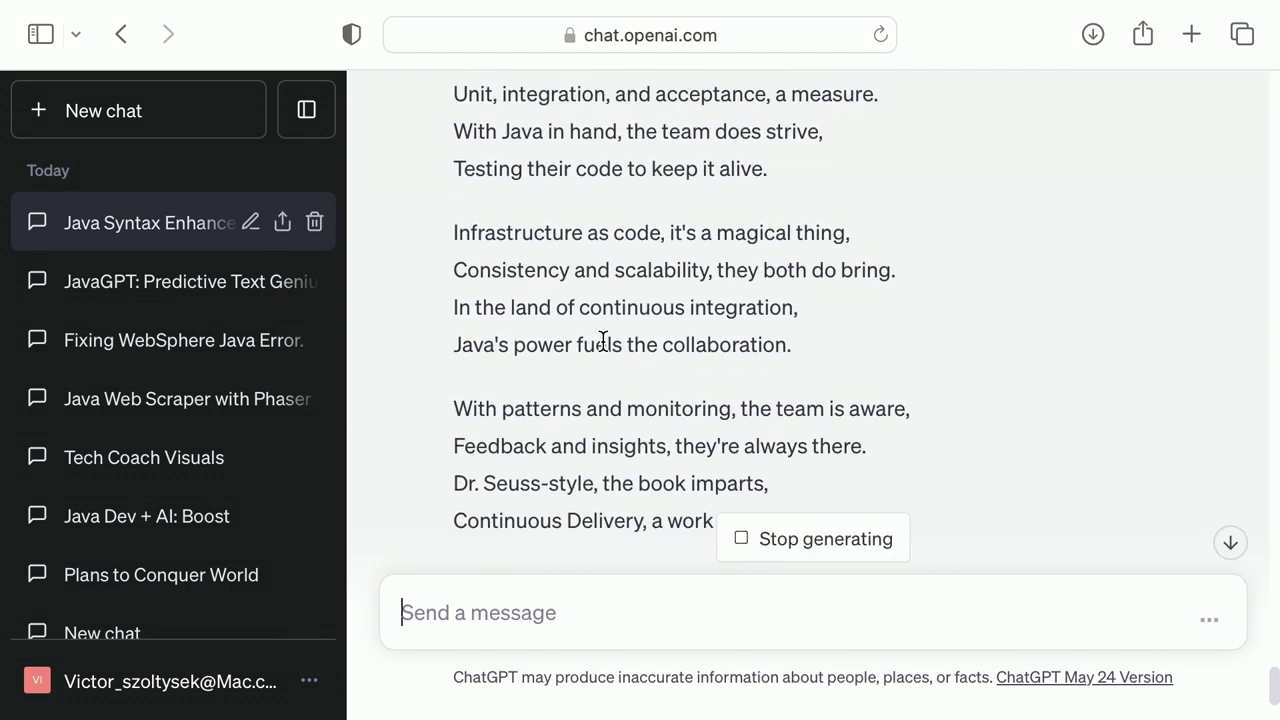
pyautogui.scroll(5, 603, 340)
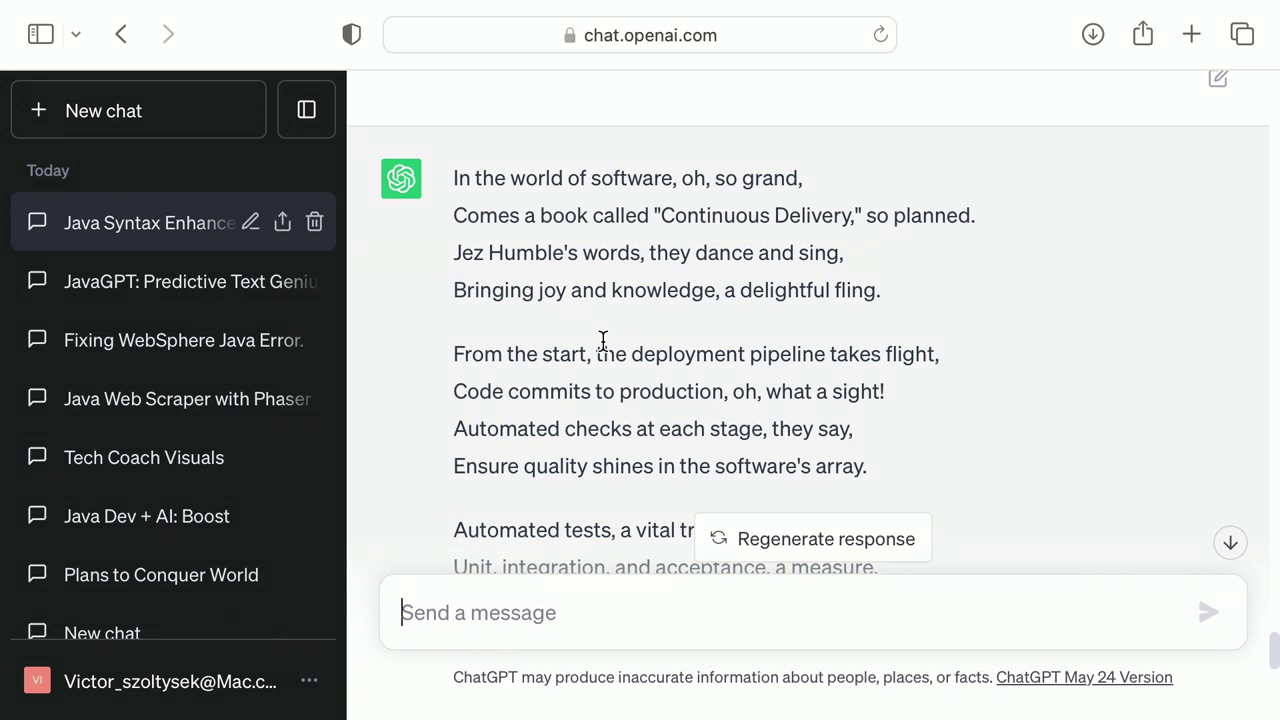
# - Send the follow-up message "do in French" and view the answer through to its end
pyautogui.write('n French')
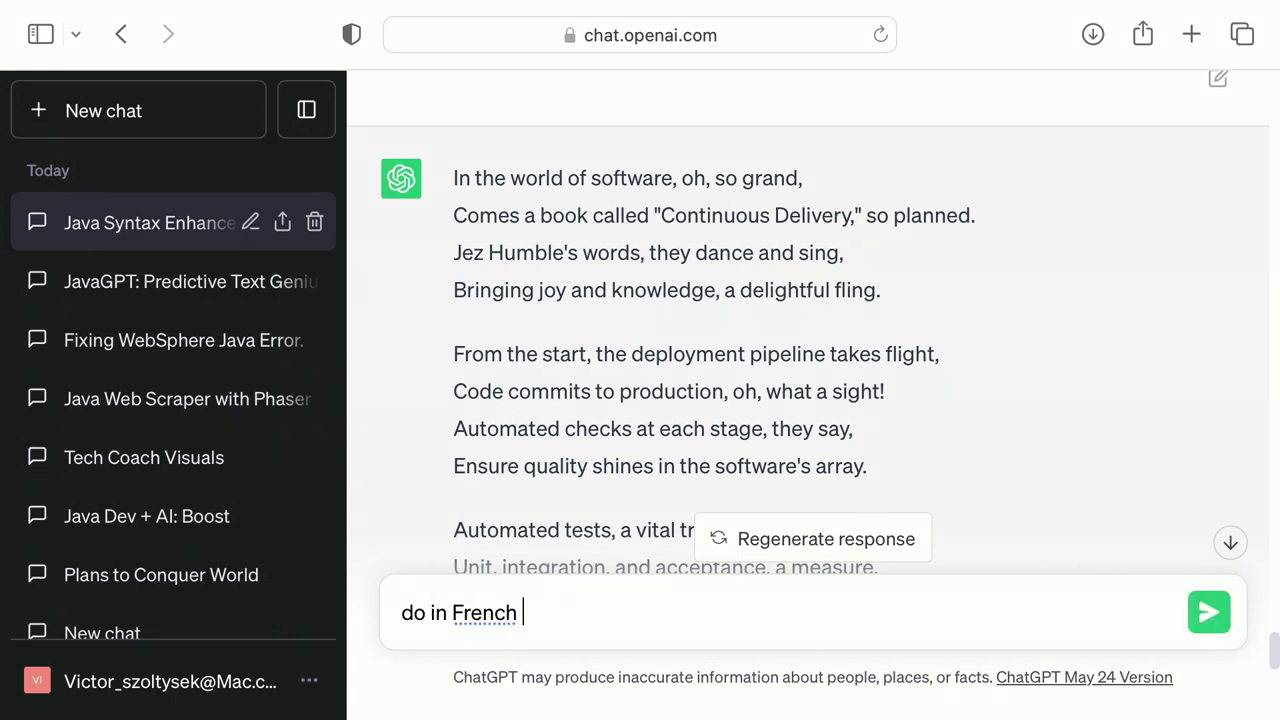
pyautogui.press('Return')
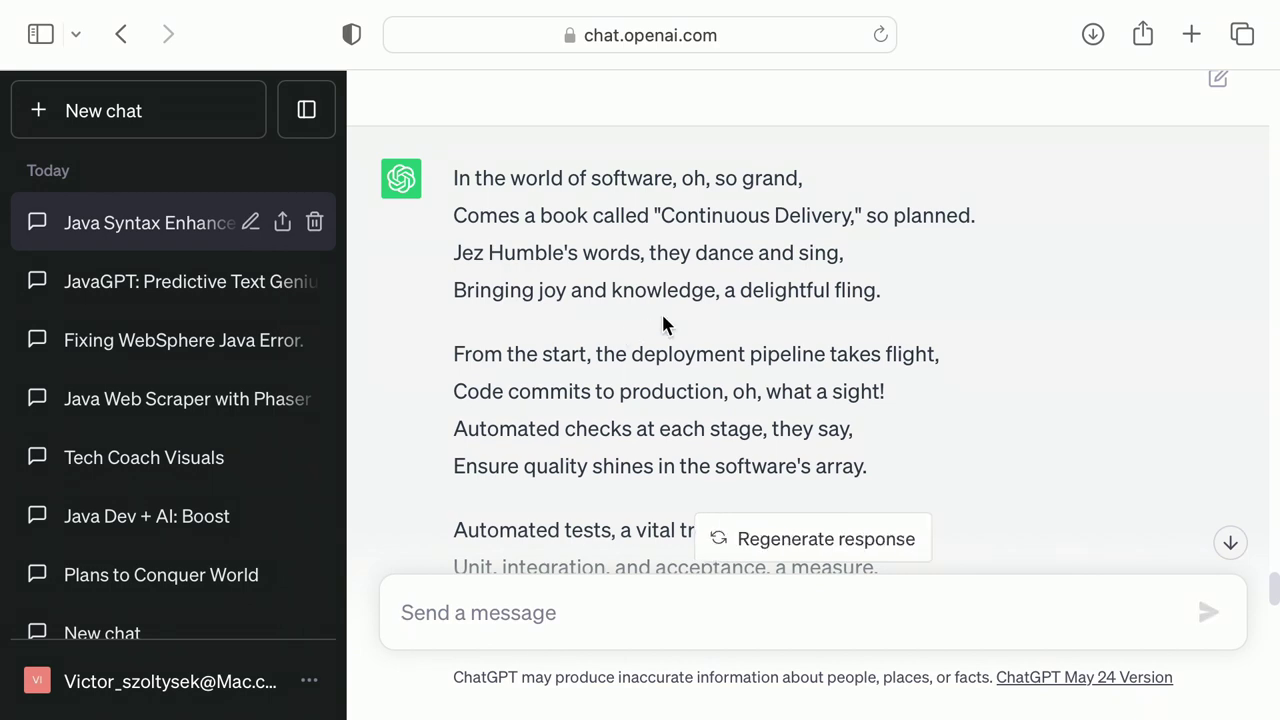
pyautogui.scroll(-10, 676, 294)
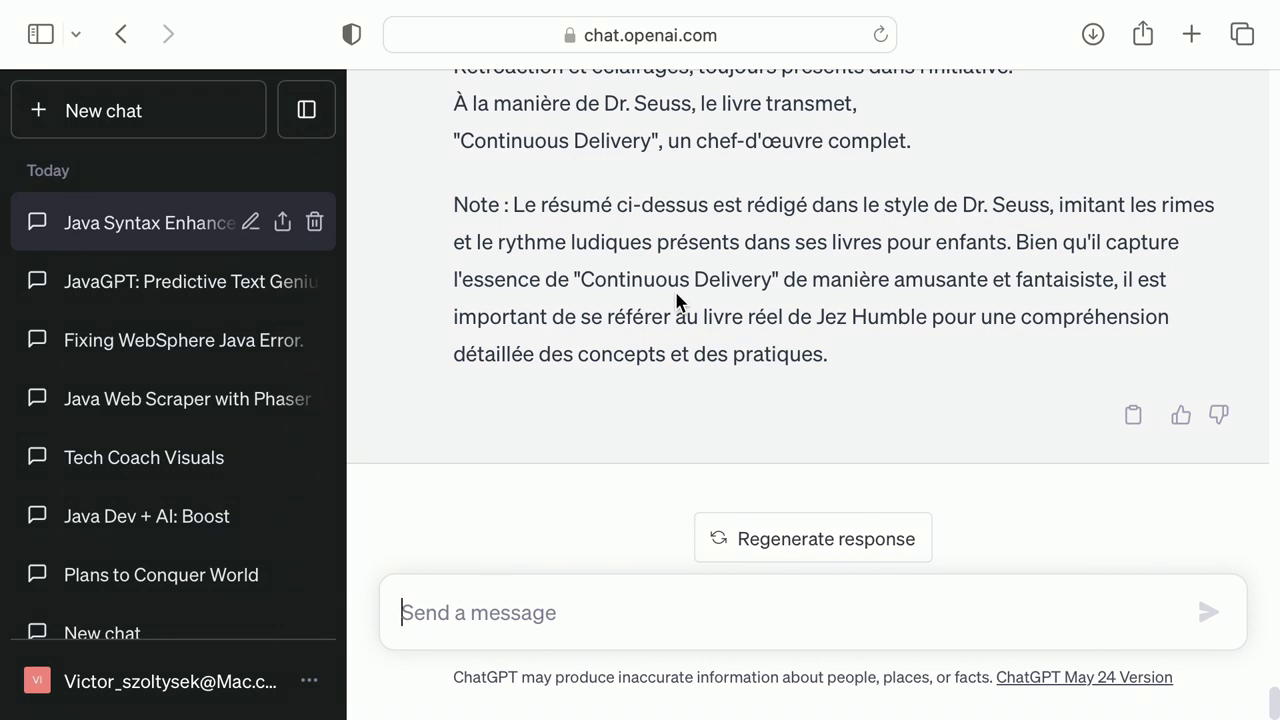
# - Switch to the "Supercharging Java Development" presentation in Keynote
pyautogui.press('super+Tab')
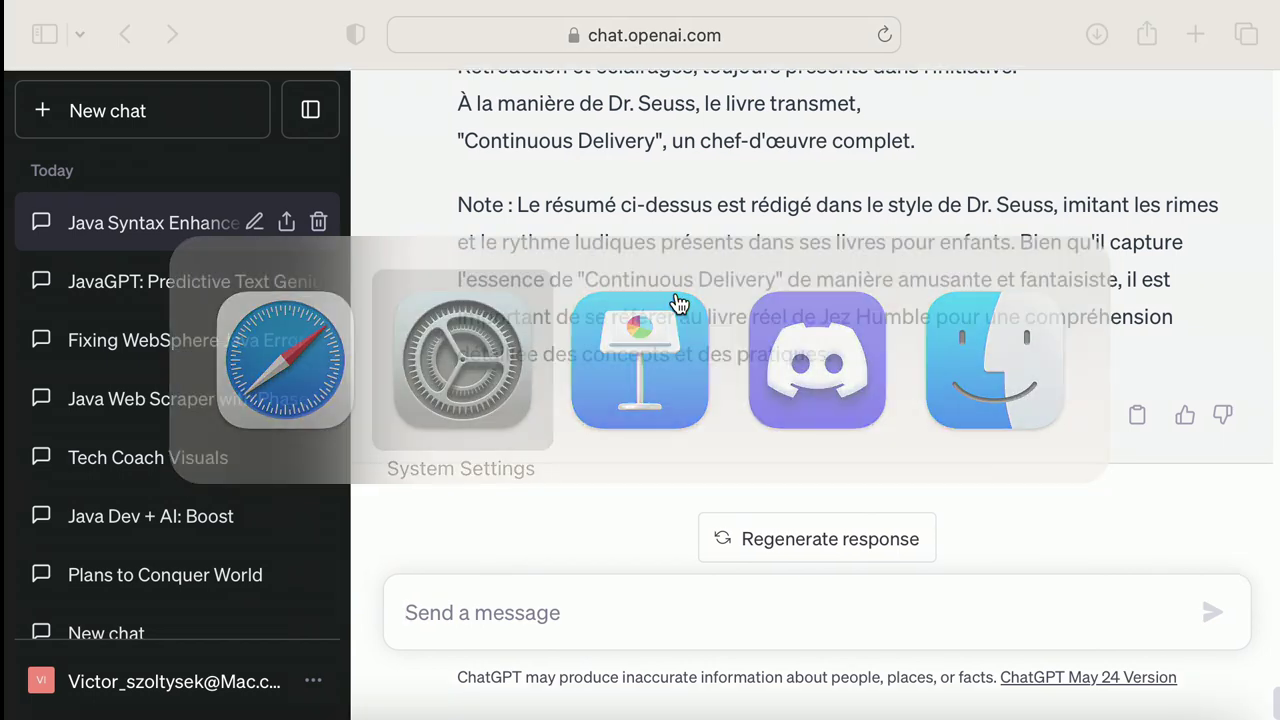
pyautogui.press('super+Tab')
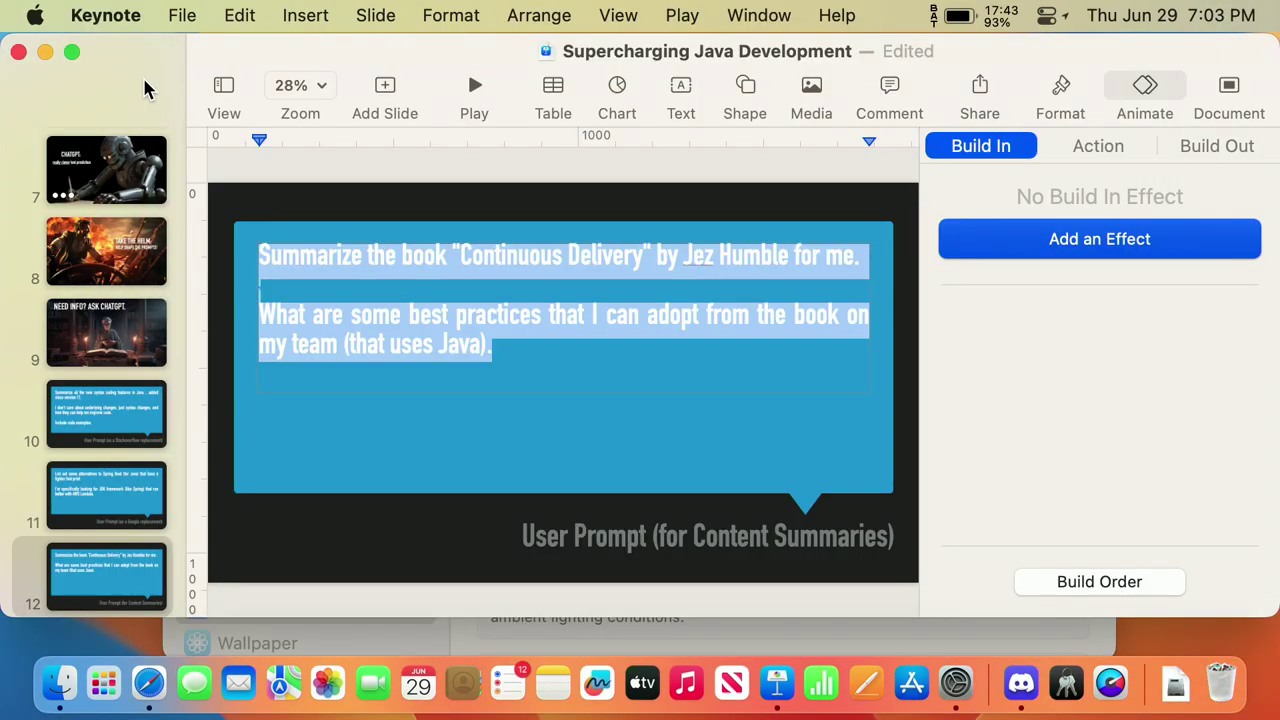